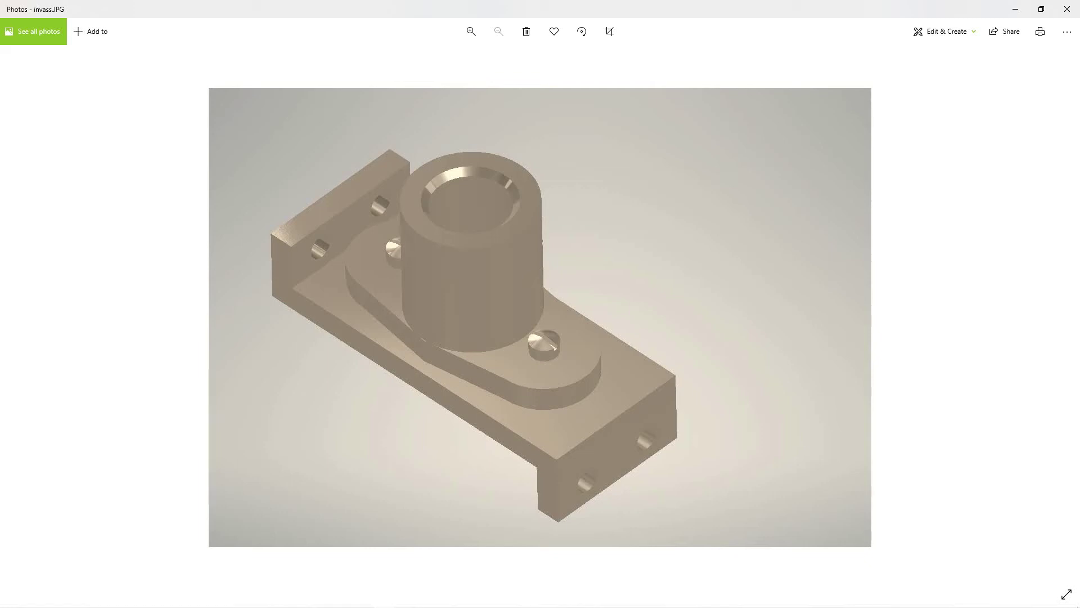
Switch to Autodesk Inventor and start a new assembly.
{"action": "mouse_move", "coordinate": [1069, 590]}
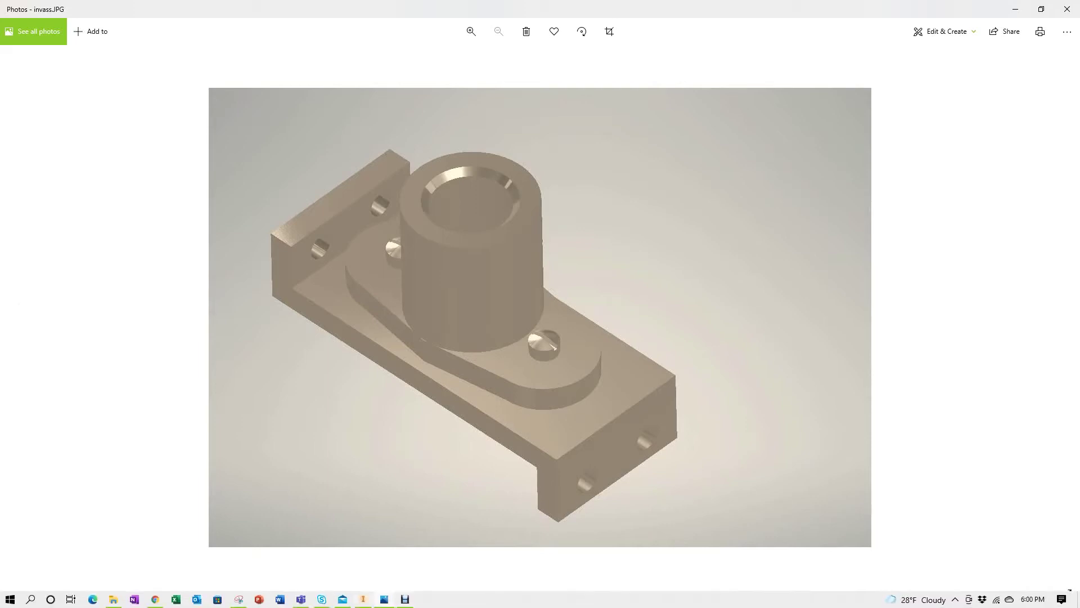
{"action": "left_click", "coordinate": [364, 598]}
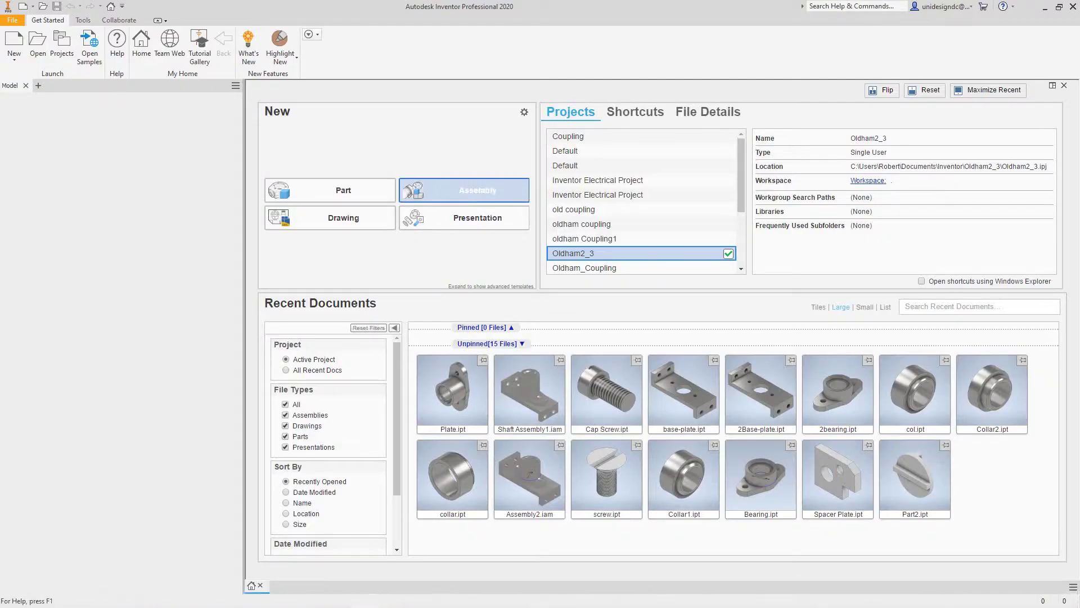
{"action": "left_click", "coordinate": [465, 190]}
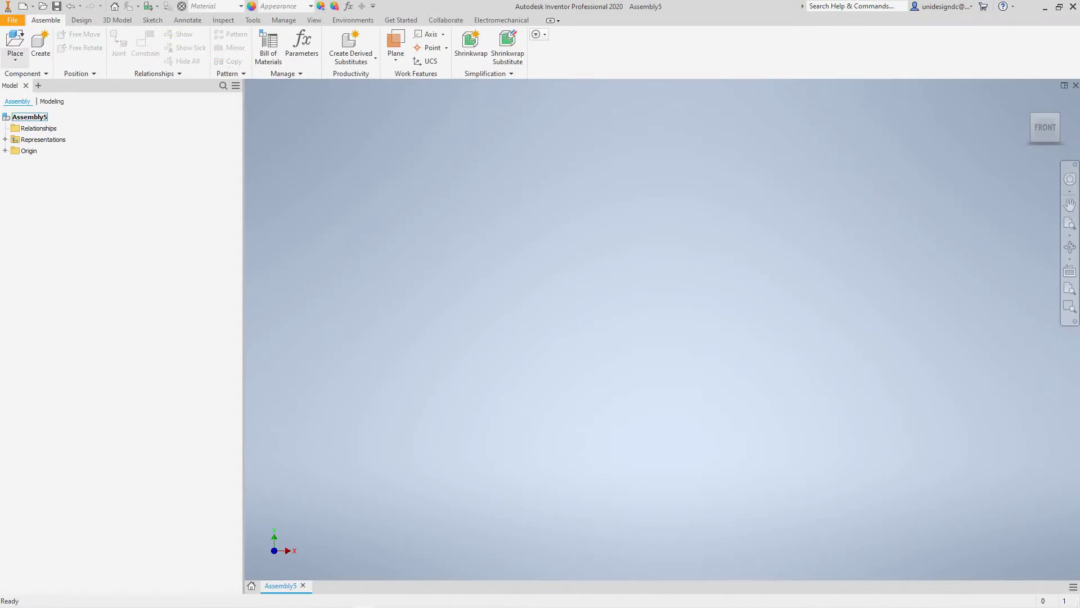
Place one 2Base-plate.ipt in the assembly, grounded at the origin.
{"action": "left_click", "coordinate": [16, 59]}
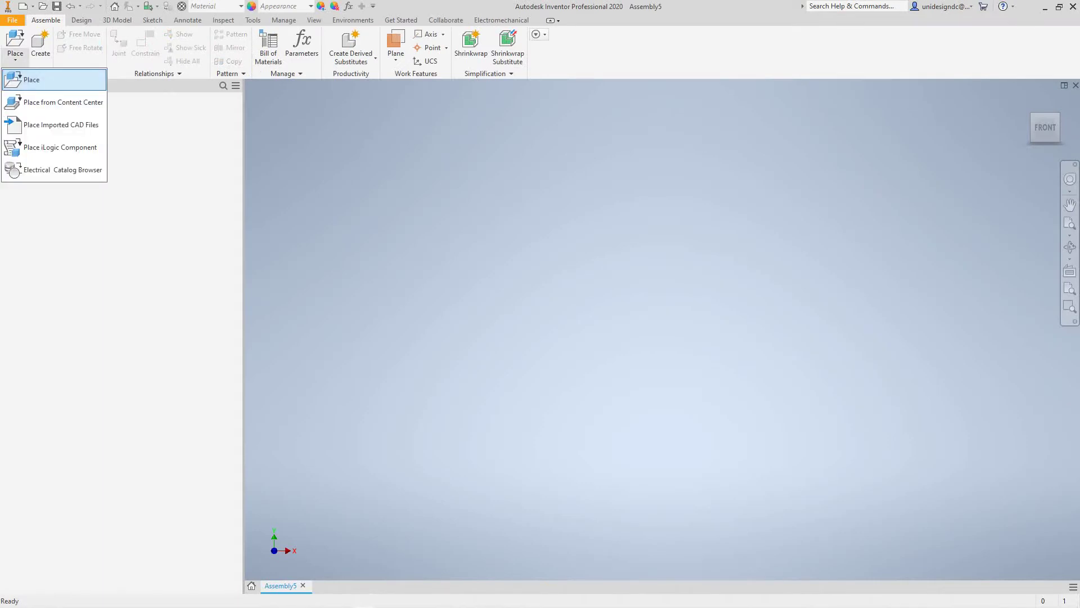
{"action": "left_click", "coordinate": [31, 79]}
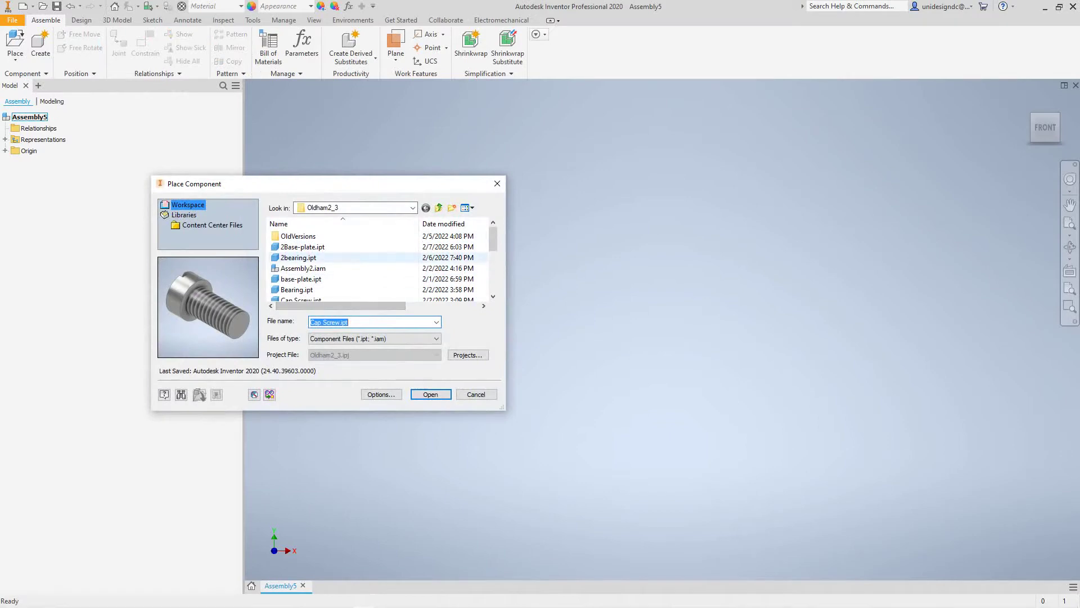
{"action": "left_click", "coordinate": [304, 246]}
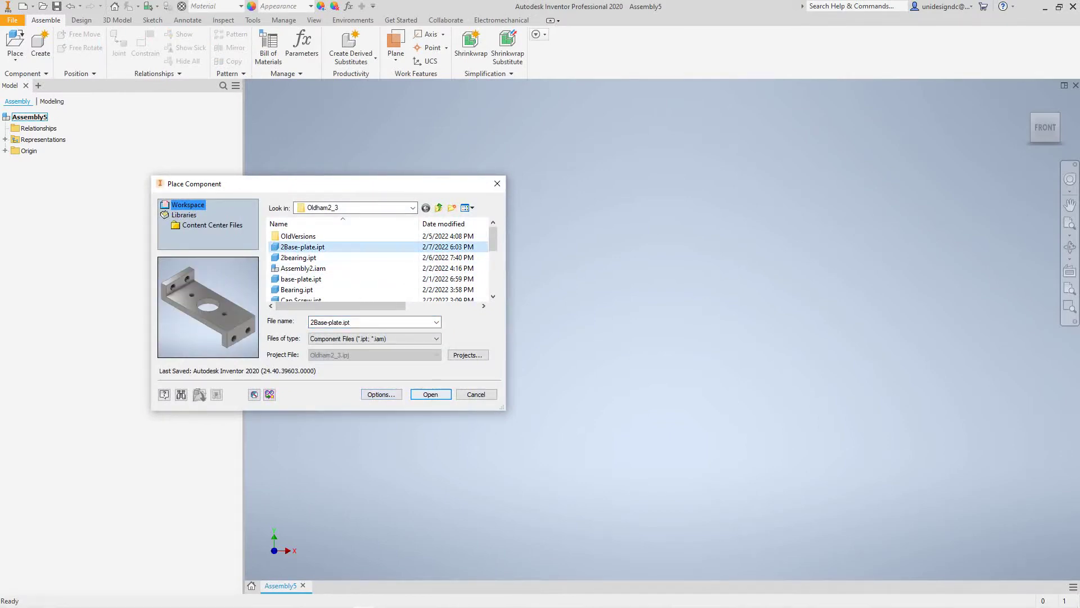
{"action": "key", "text": "Return"}
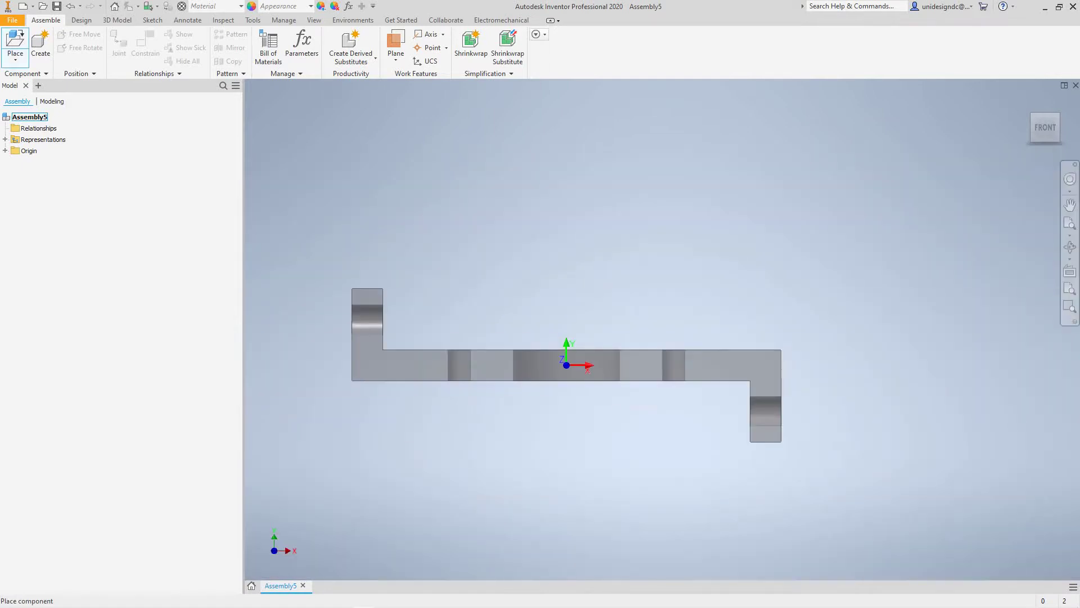
{"action": "right_click", "coordinate": [566, 365]}
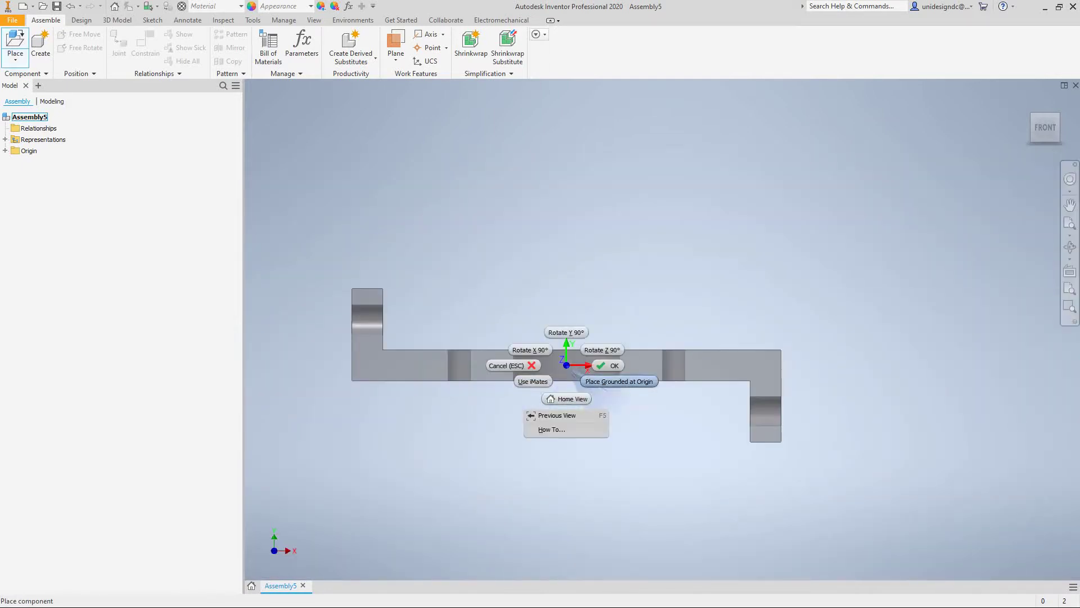
{"action": "left_click", "coordinate": [588, 373]}
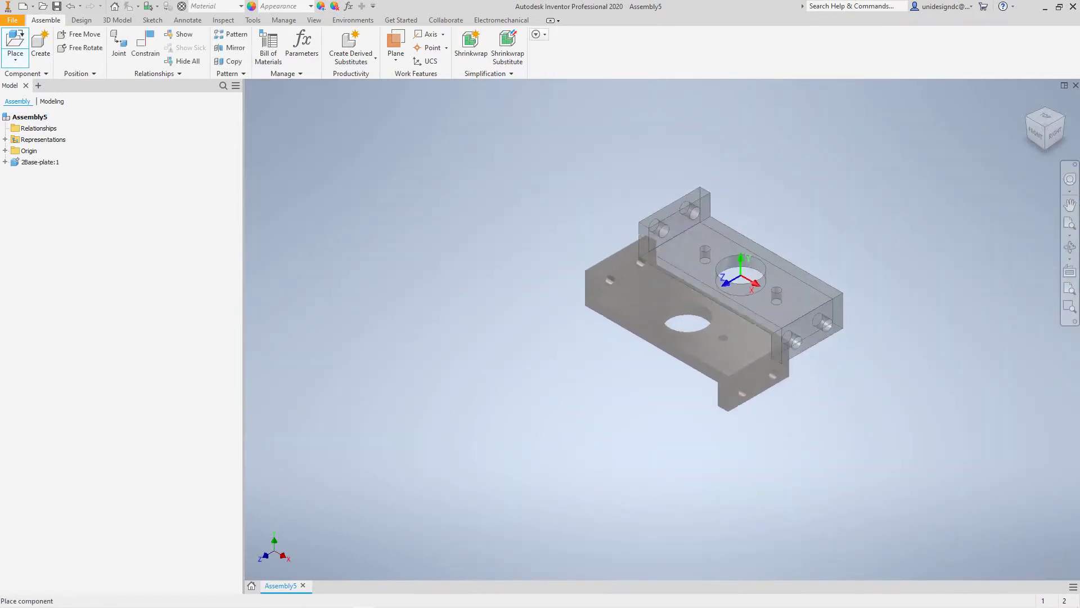
{"action": "key", "text": "Escape"}
Load Plate.ipt from the Oldham2_3 project folder as the next component to place.
{"action": "scroll", "coordinate": [692, 312], "scroll_direction": "up", "scroll_amount": 2}
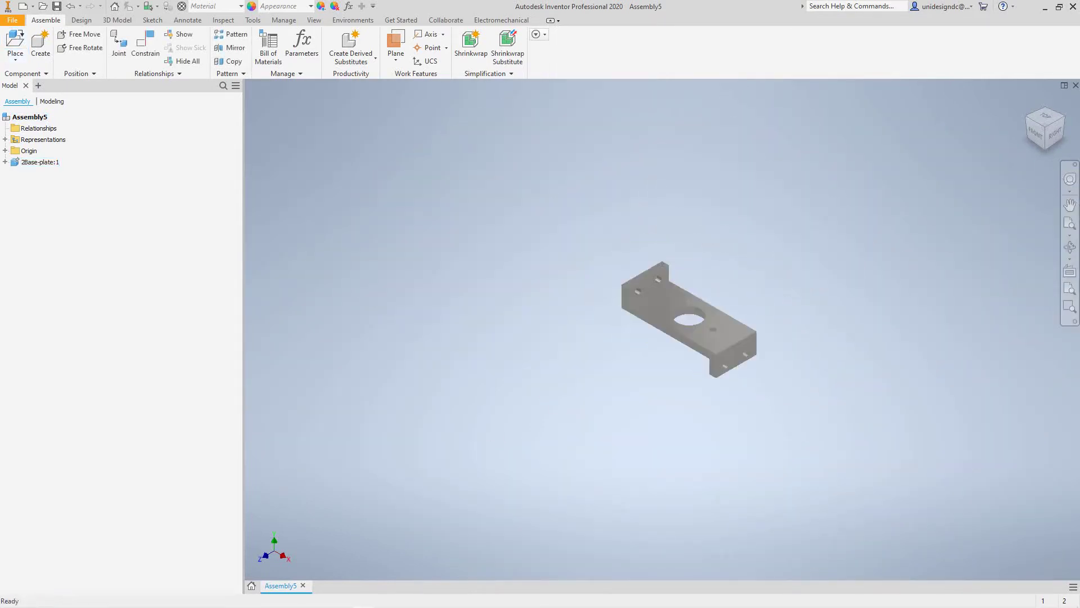
{"action": "scroll", "coordinate": [692, 312], "scroll_direction": "down", "scroll_amount": 6}
{"action": "left_click", "coordinate": [16, 59]}
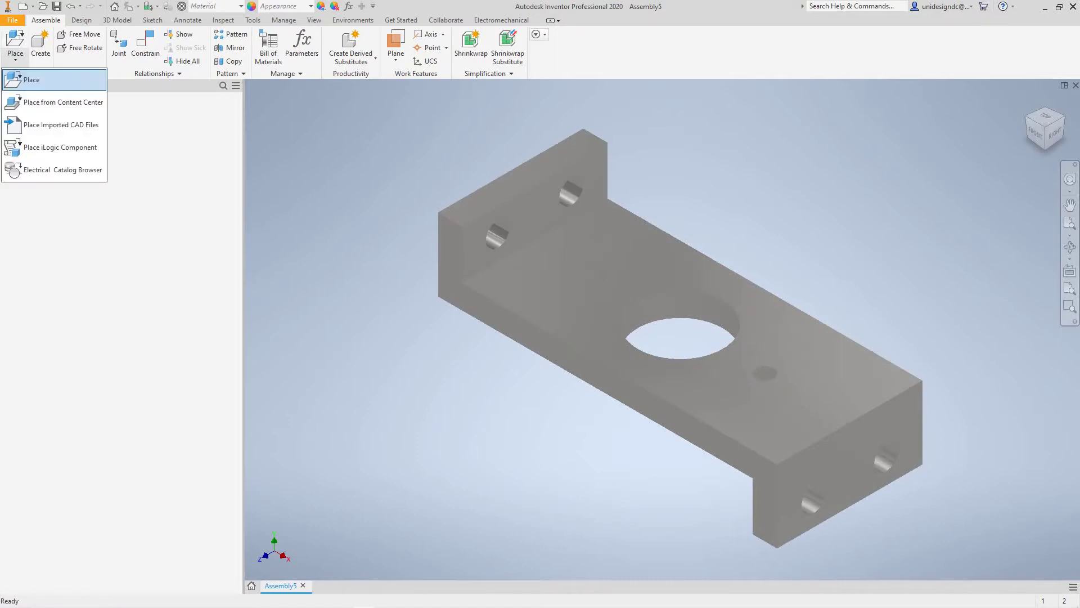
{"action": "left_click", "coordinate": [33, 79]}
{"action": "key", "text": "p"}
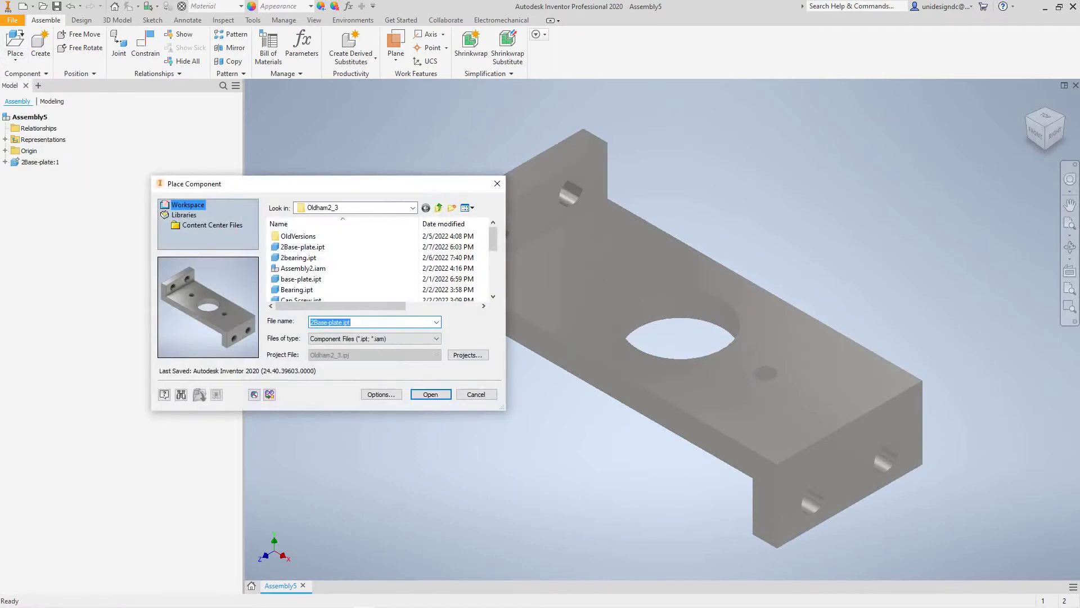
{"action": "left_click", "coordinate": [301, 257]}
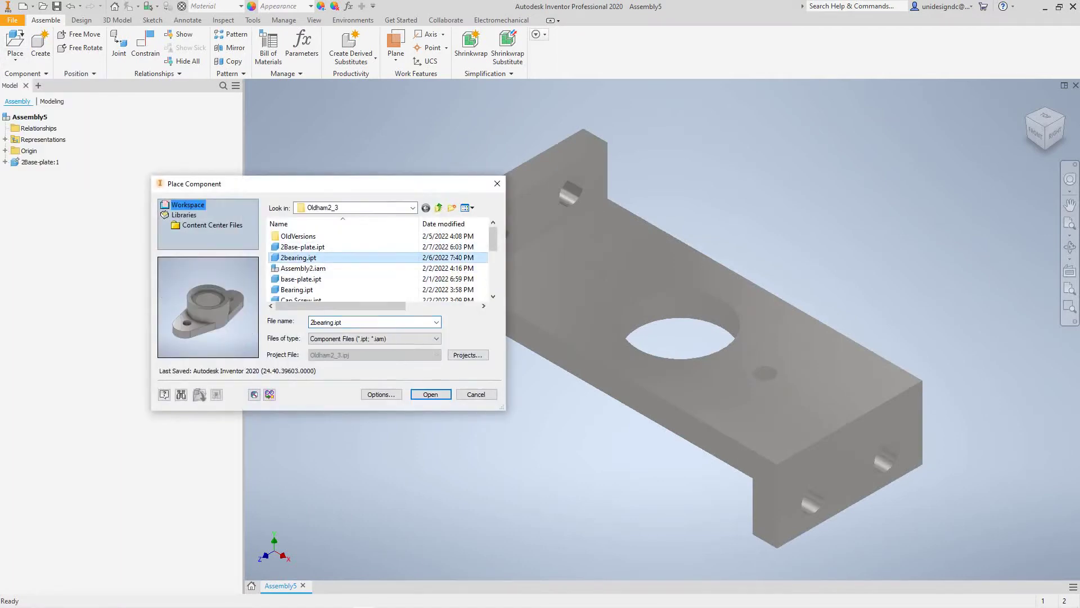
{"action": "left_click", "coordinate": [302, 246]}
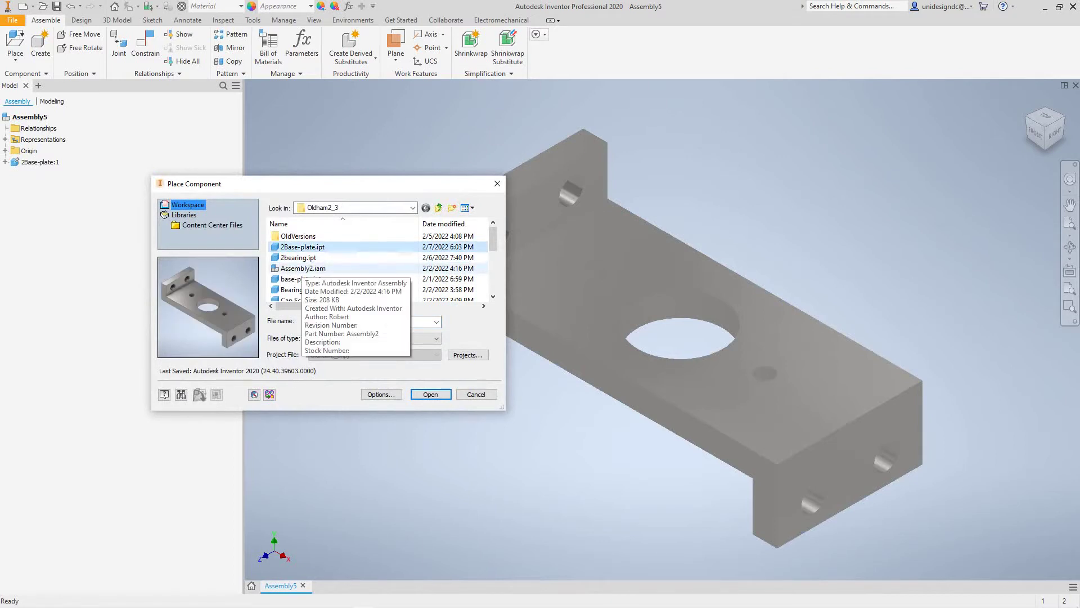
{"action": "left_click", "coordinate": [295, 278]}
{"action": "scroll", "coordinate": [295, 280], "scroll_direction": "down", "scroll_amount": 1}
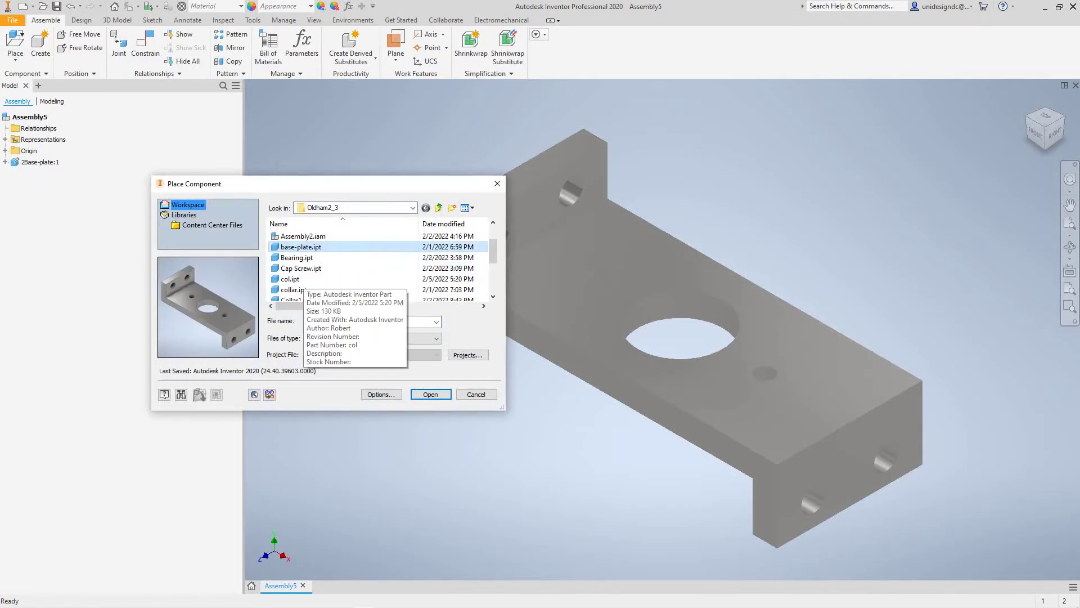
{"action": "scroll", "coordinate": [298, 279], "scroll_direction": "down", "scroll_amount": 3}
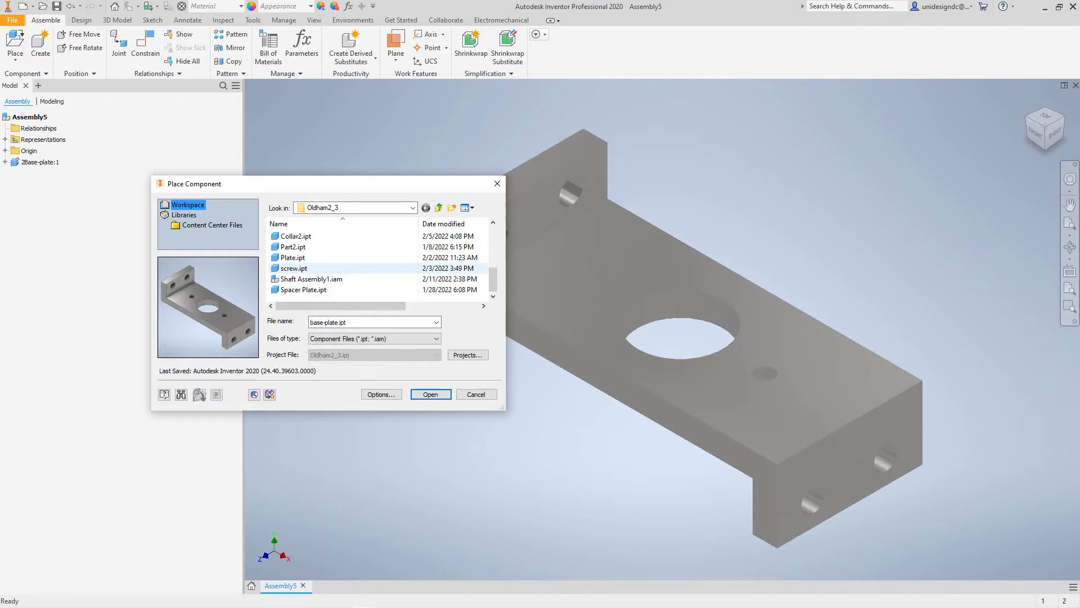
{"action": "left_click", "coordinate": [293, 258]}
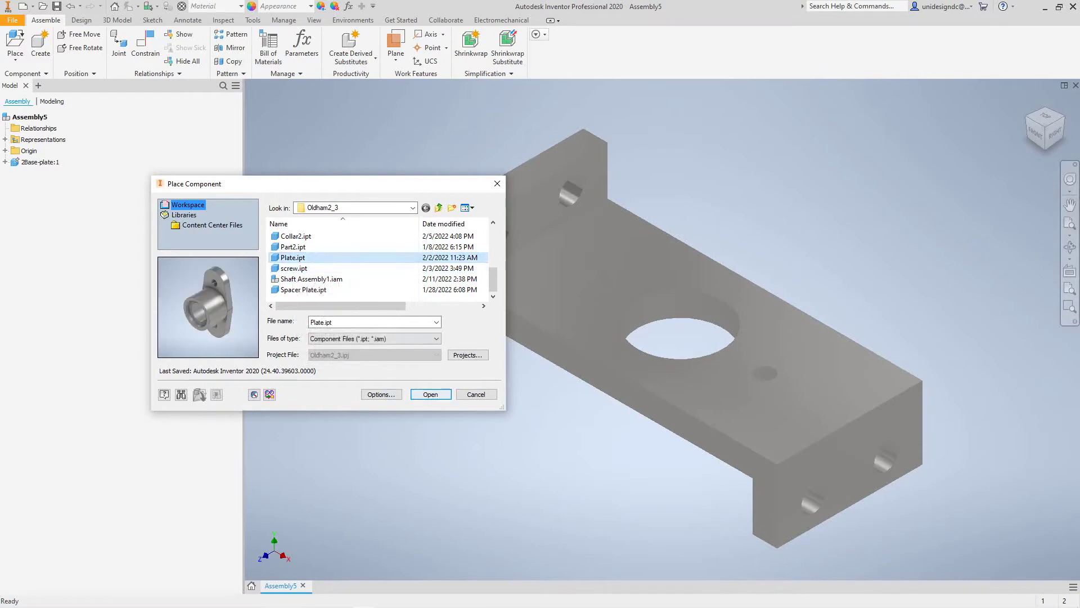
{"action": "left_click", "coordinate": [431, 394]}
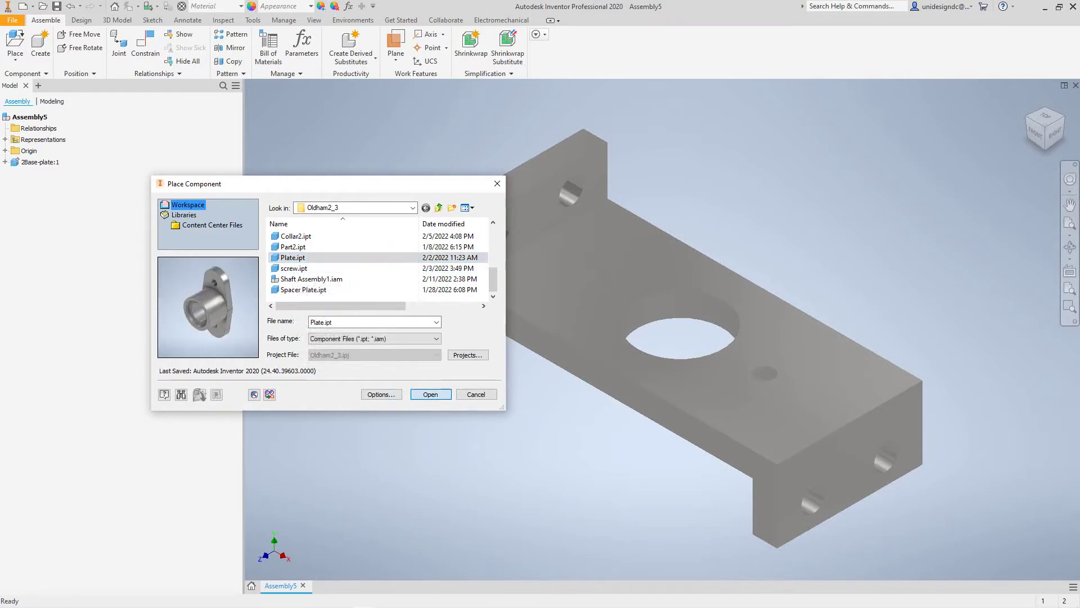
Place a single instance of the flanged plate in free space above the base plate.
{"action": "scroll", "coordinate": [458, 379], "scroll_direction": "down", "scroll_amount": 4}
{"action": "scroll", "coordinate": [458, 379], "scroll_direction": "up", "scroll_amount": 5}
{"action": "scroll", "coordinate": [475, 365], "scroll_direction": "up", "scroll_amount": 1}
{"action": "middle_click_drag", "start_coordinate": [474, 365], "coordinate": [350, 427]}
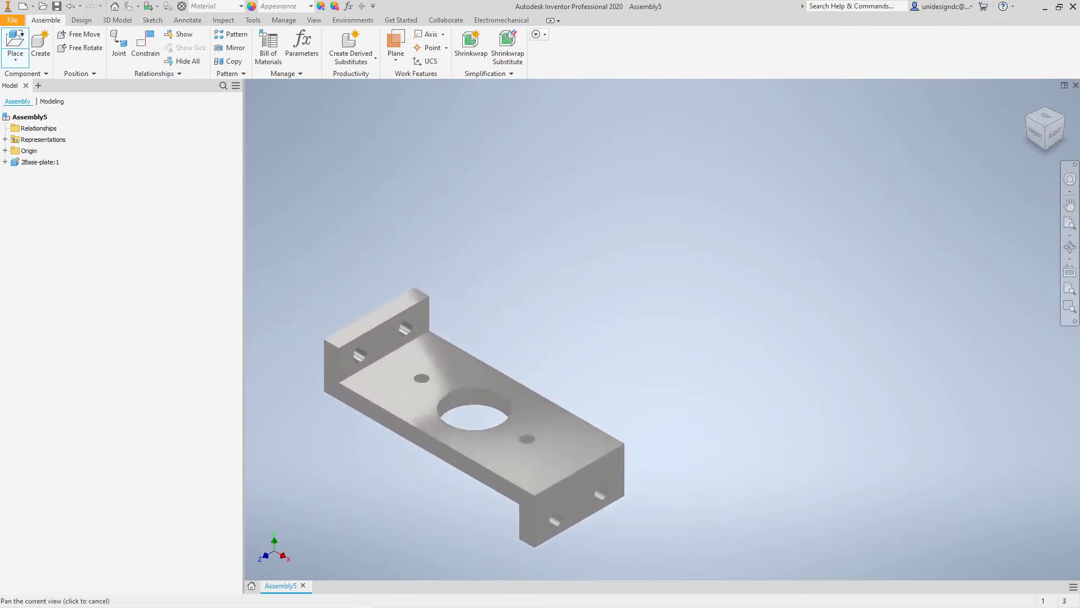
{"action": "middle_click_drag", "start_coordinate": [592, 219], "coordinate": [576, 285]}
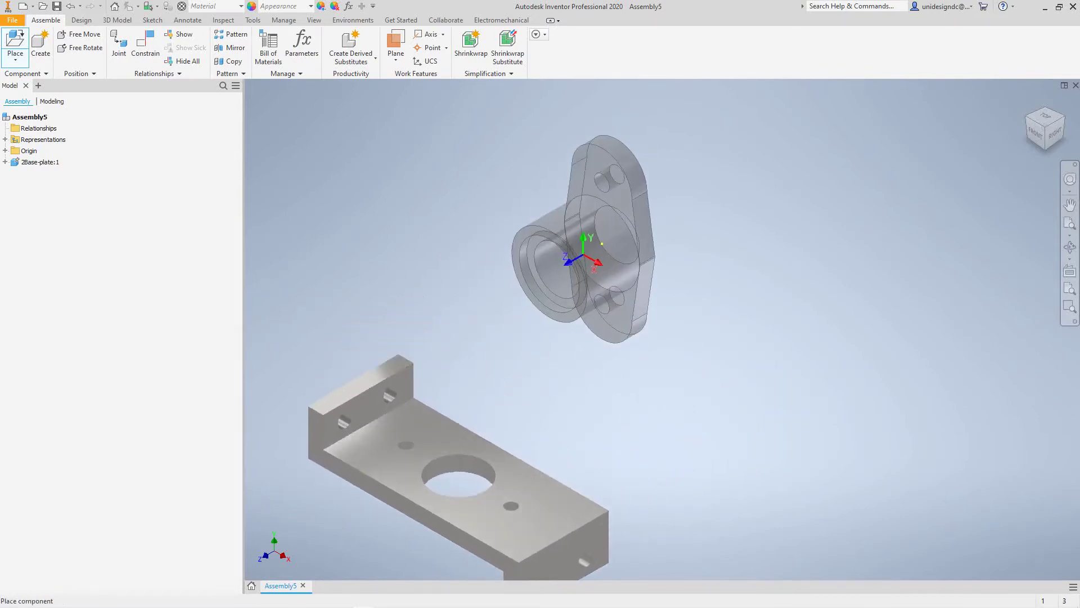
{"action": "left_click", "coordinate": [583, 257]}
{"action": "key", "text": "Escape"}
Apply an Insert constraint with 0.000 in offset between the base plate's large hole top edge and the bore edge on the plate's flat flange face.
{"action": "left_click", "coordinate": [146, 45]}
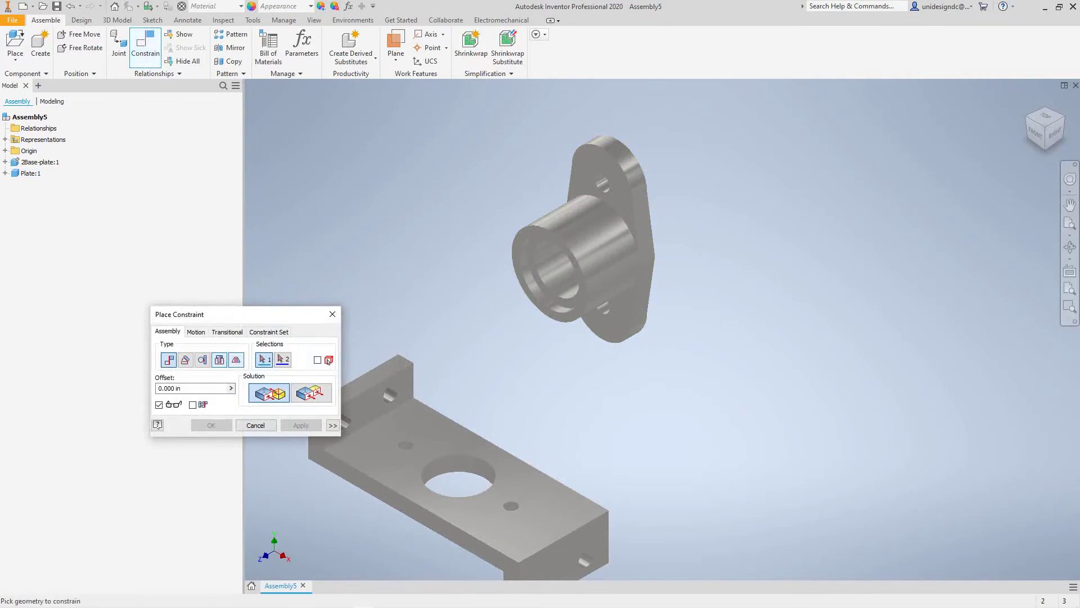
{"action": "left_click", "coordinate": [219, 360]}
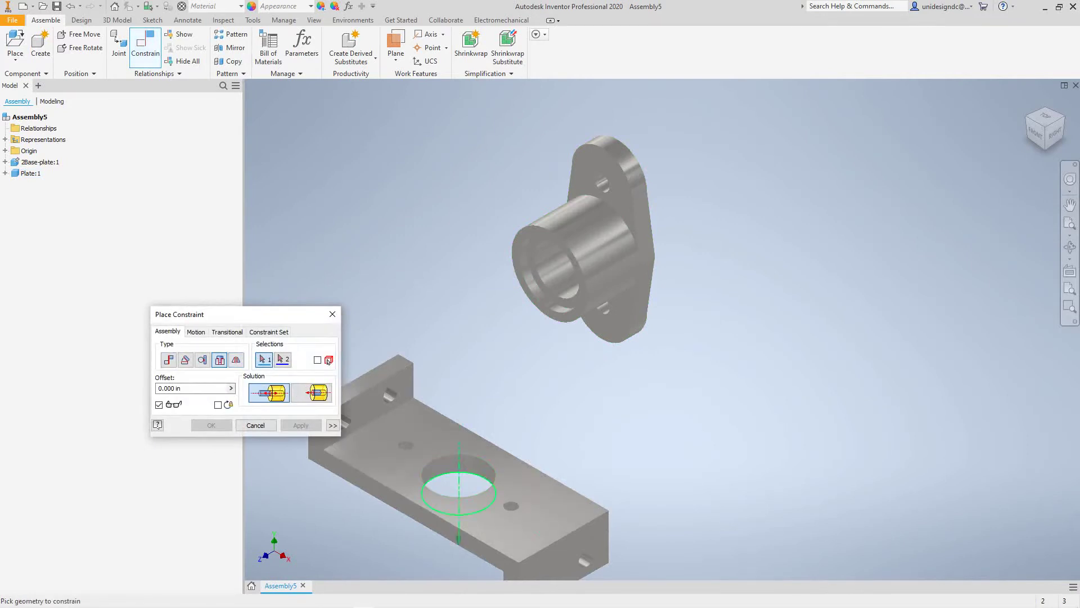
{"action": "left_click", "coordinate": [460, 455]}
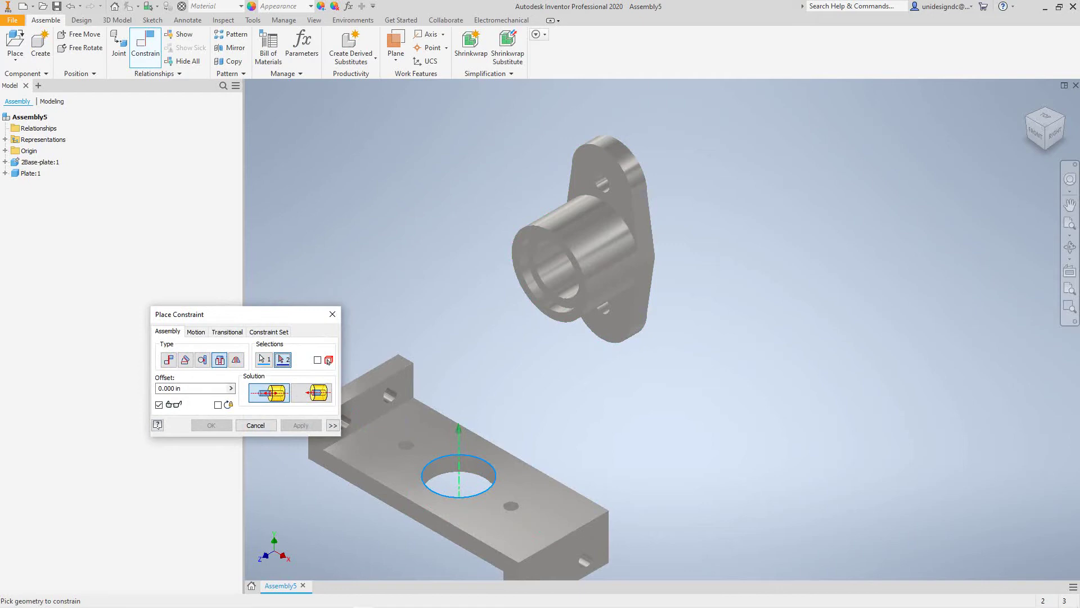
{"action": "middle_click_drag", "start_coordinate": [640, 270], "coordinate": [630, 427], "text": "shift"}
{"action": "middle_click_drag", "start_coordinate": [517, 347], "coordinate": [517, 348], "text": "shift"}
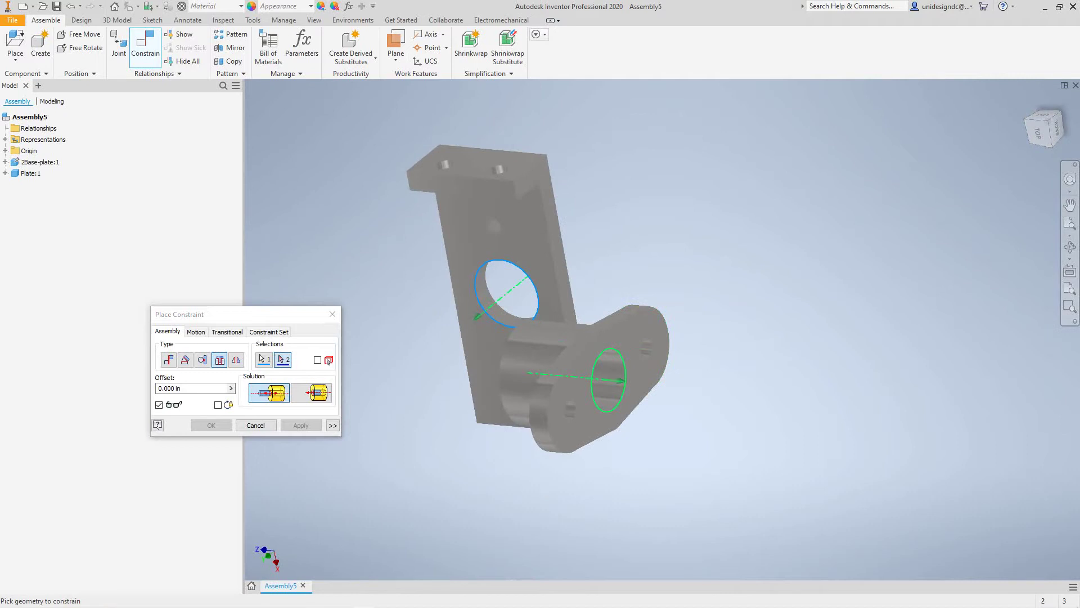
{"action": "left_click", "coordinate": [622, 398]}
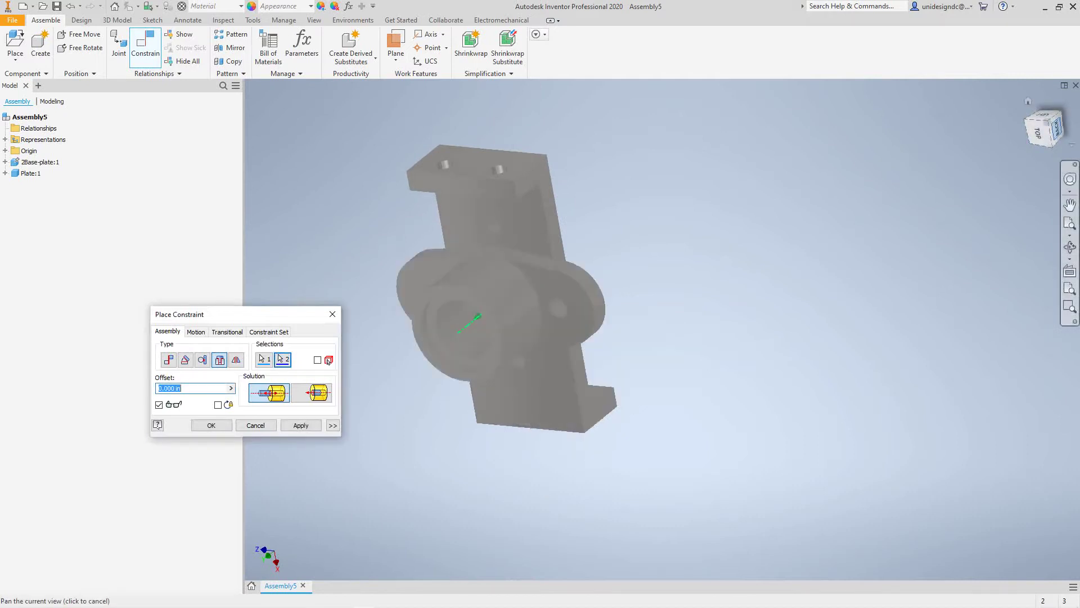
{"action": "left_click_drag", "start_coordinate": [1041, 132], "coordinate": [1041, 112]}
{"action": "middle_click_drag", "start_coordinate": [498, 299], "coordinate": [497, 299], "text": "shift"}
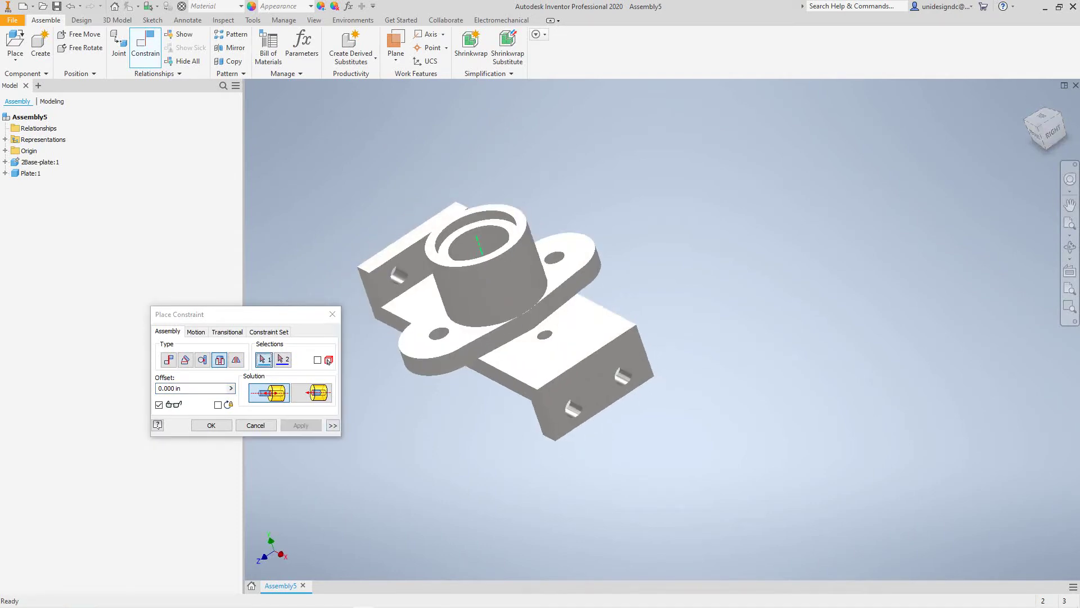
{"action": "key", "text": "F2"}
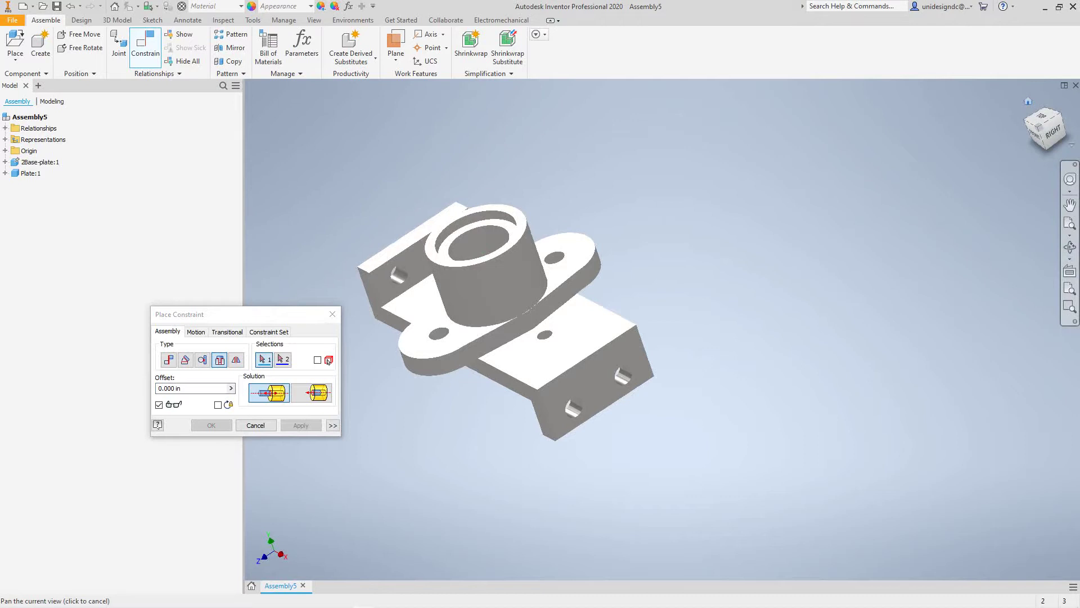
Try to apply an Insert constraint between the top edge of a flange screw hole and the matching small hole on the base plate.
{"action": "key", "text": "F6"}
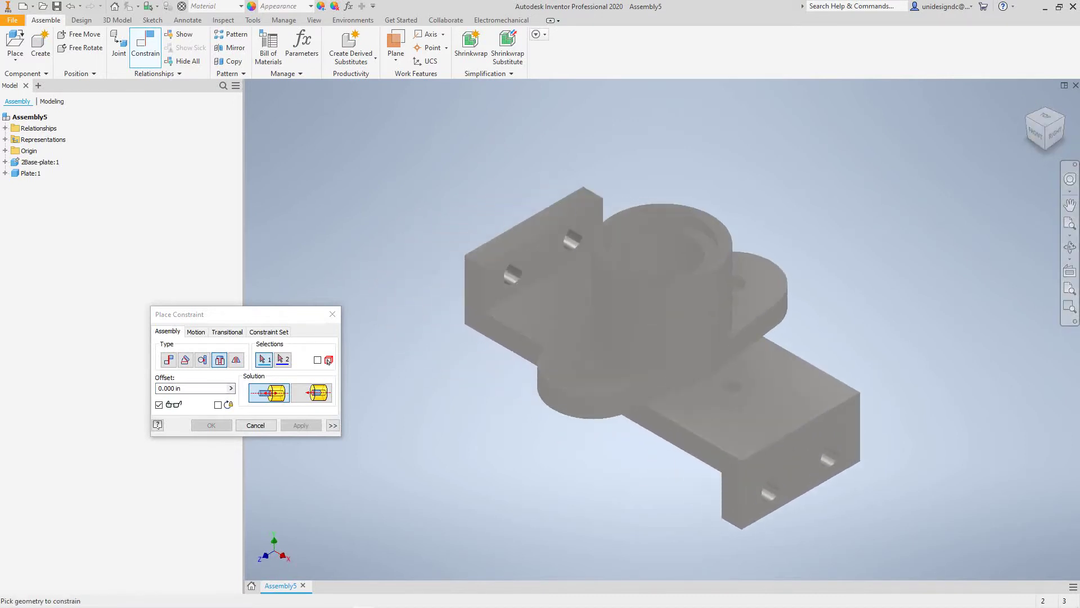
{"action": "scroll", "coordinate": [594, 422], "scroll_direction": "down", "scroll_amount": 3}
{"action": "scroll", "coordinate": [595, 421], "scroll_direction": "up", "scroll_amount": 5}
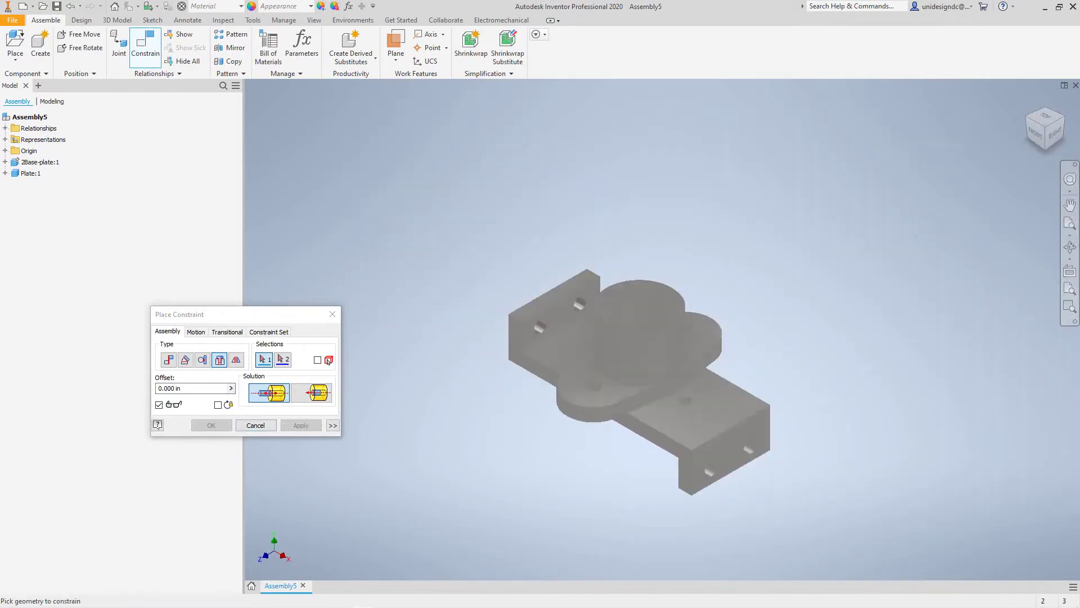
{"action": "middle_click_drag", "start_coordinate": [595, 420], "coordinate": [571, 433]}
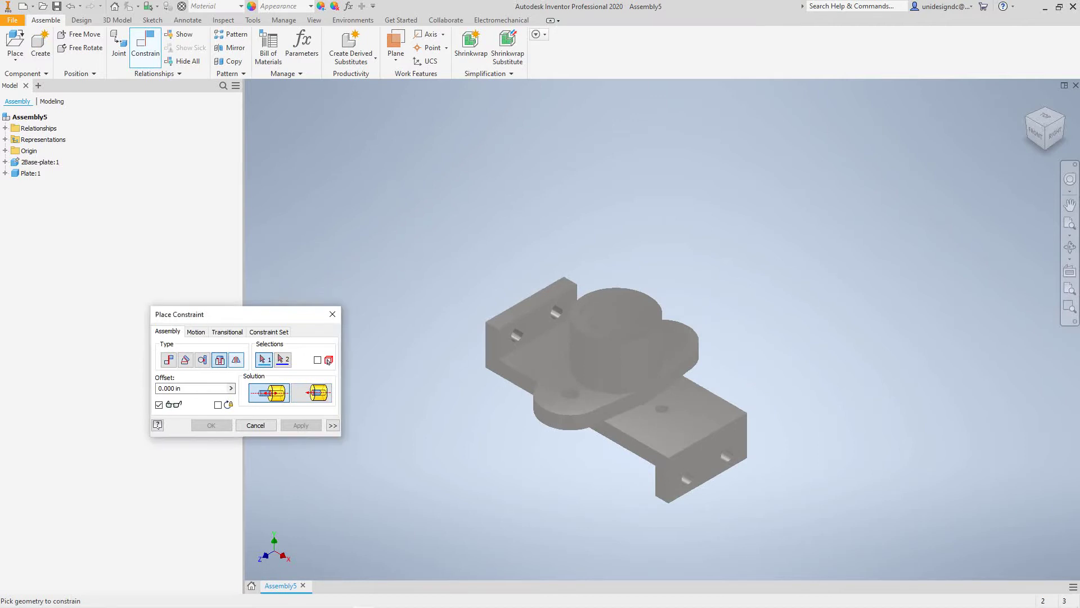
{"action": "scroll", "coordinate": [570, 408], "scroll_direction": "up", "scroll_amount": 3}
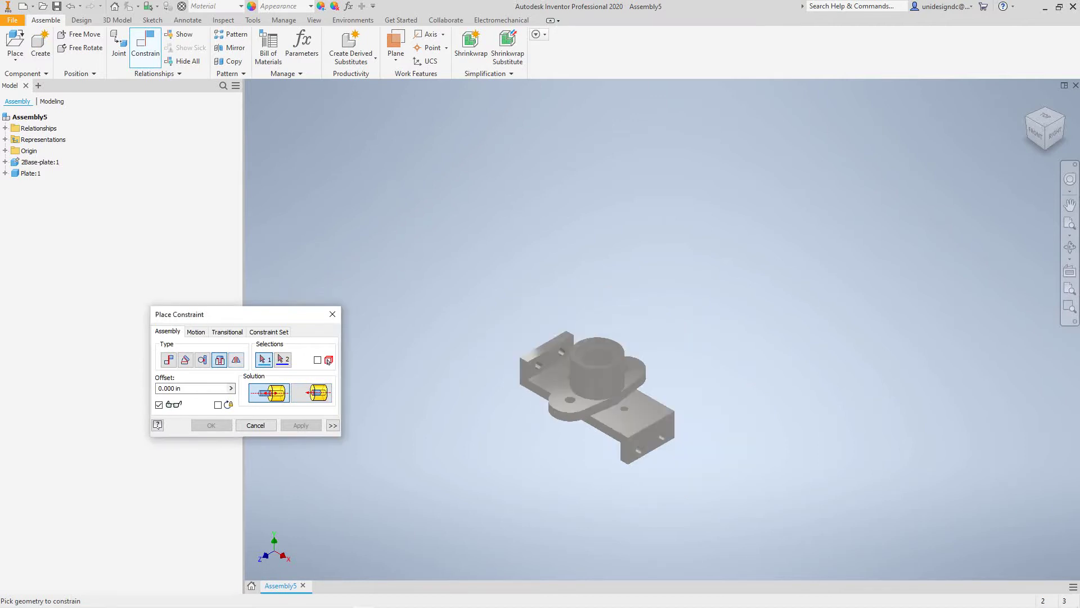
{"action": "scroll", "coordinate": [570, 408], "scroll_direction": "down", "scroll_amount": 5}
{"action": "scroll", "coordinate": [569, 408], "scroll_direction": "up", "scroll_amount": 4}
{"action": "left_click", "coordinate": [570, 401]}
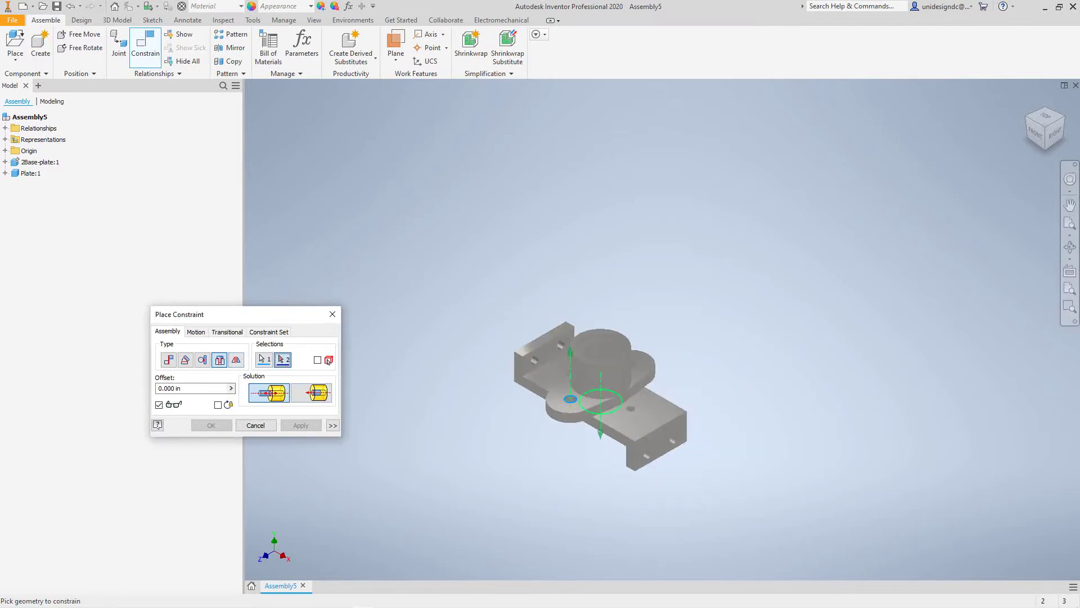
{"action": "left_click", "coordinate": [630, 410]}
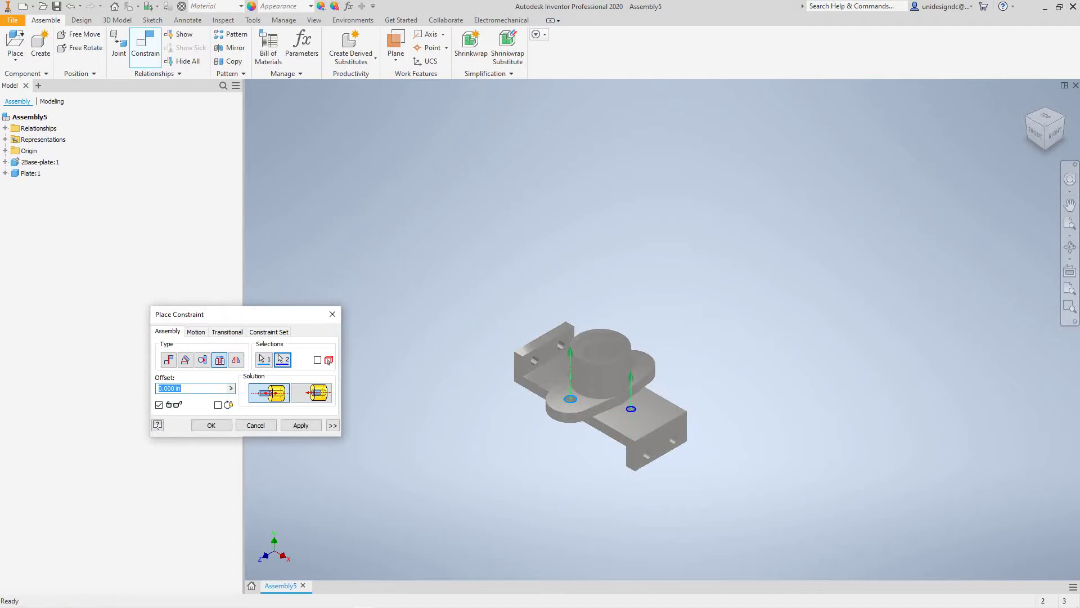
{"action": "key", "text": "Return"}
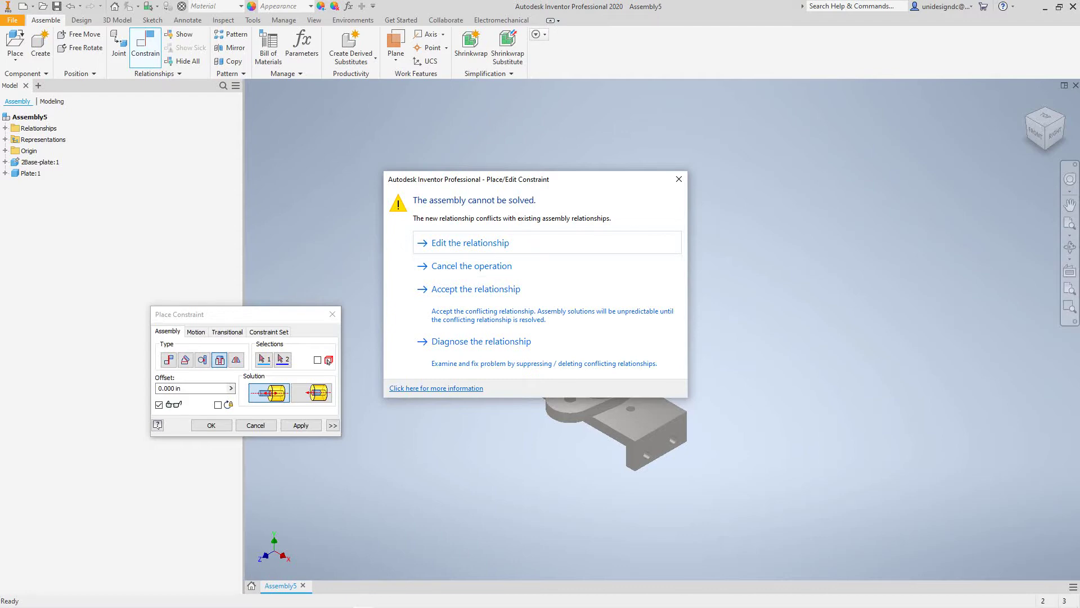
{"action": "left_click", "coordinate": [679, 179]}
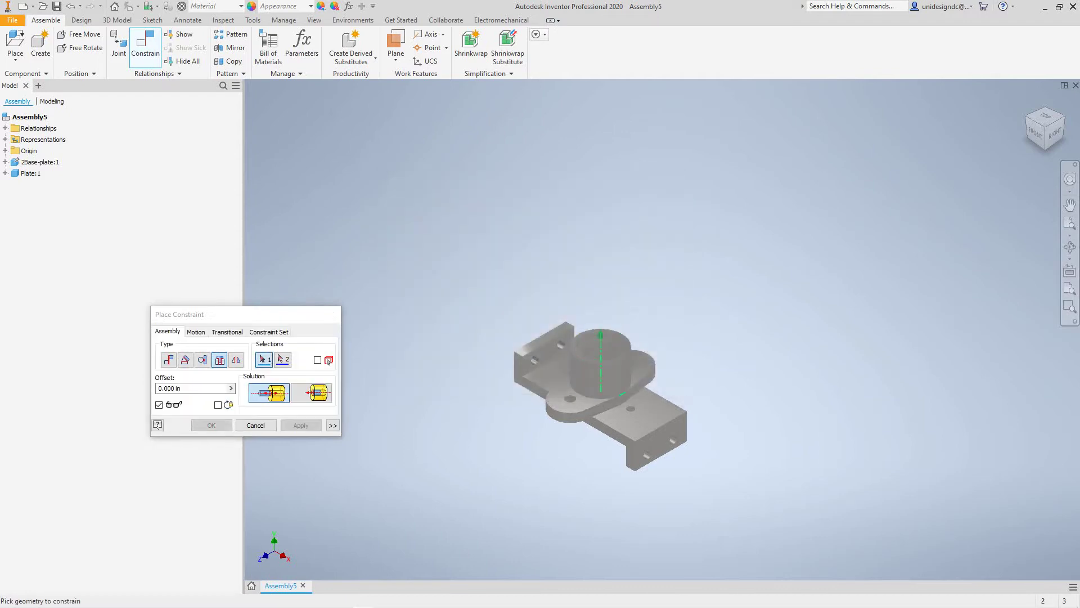
Try an Insert constraint with 0.000 in offset between the flange screw hole's upper edge and the lower edge of the base plate's small hole.
{"action": "key", "text": "Escape"}
{"action": "scroll", "coordinate": [569, 397], "scroll_direction": "down", "scroll_amount": 4}
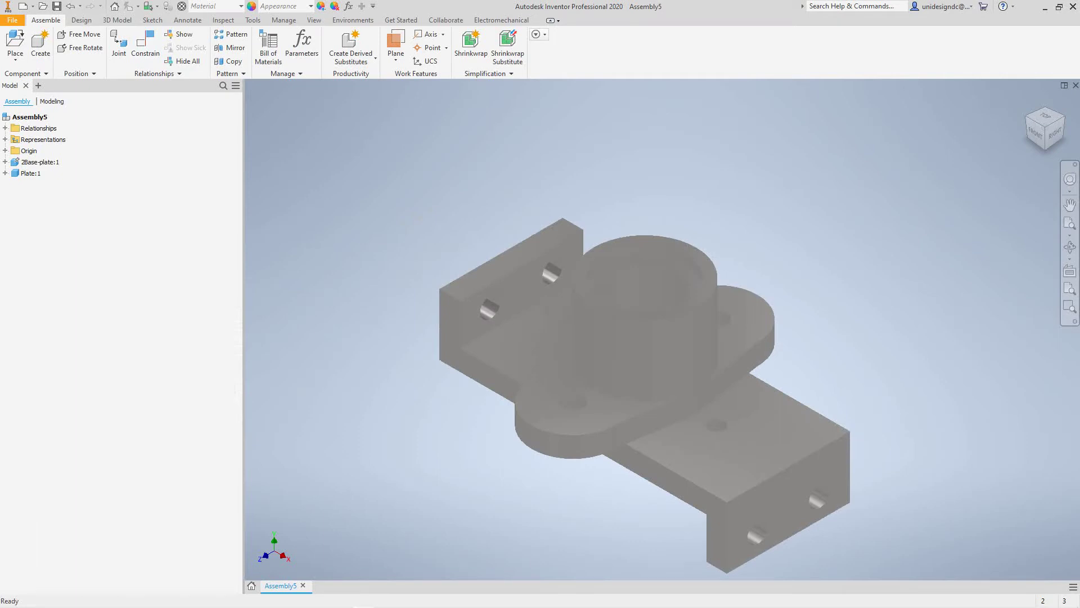
{"action": "left_click_drag", "start_coordinate": [1036, 134], "coordinate": [1037, 161]}
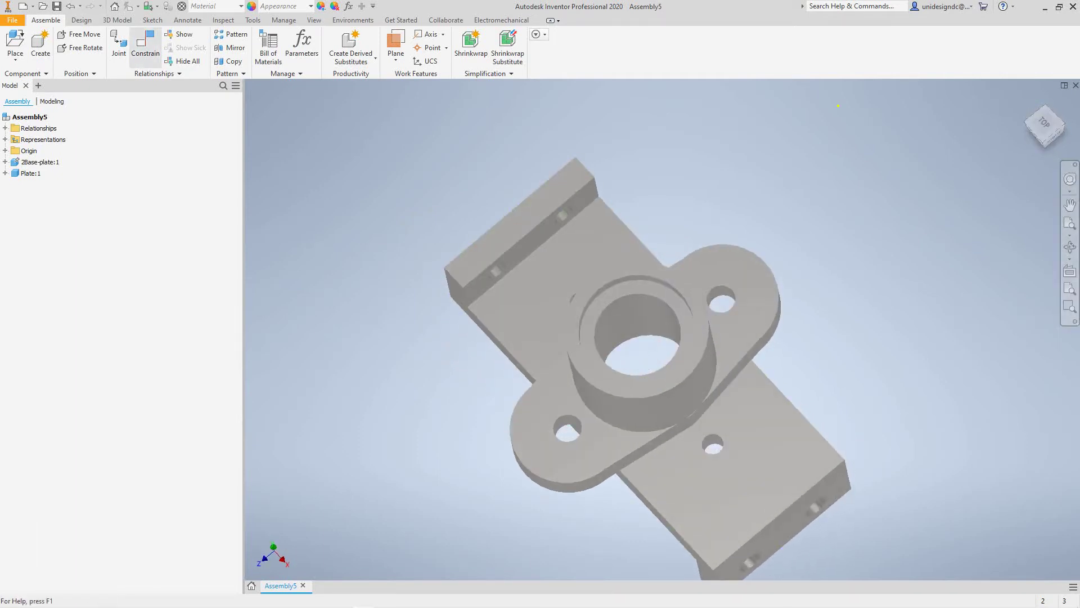
{"action": "left_click", "coordinate": [145, 45]}
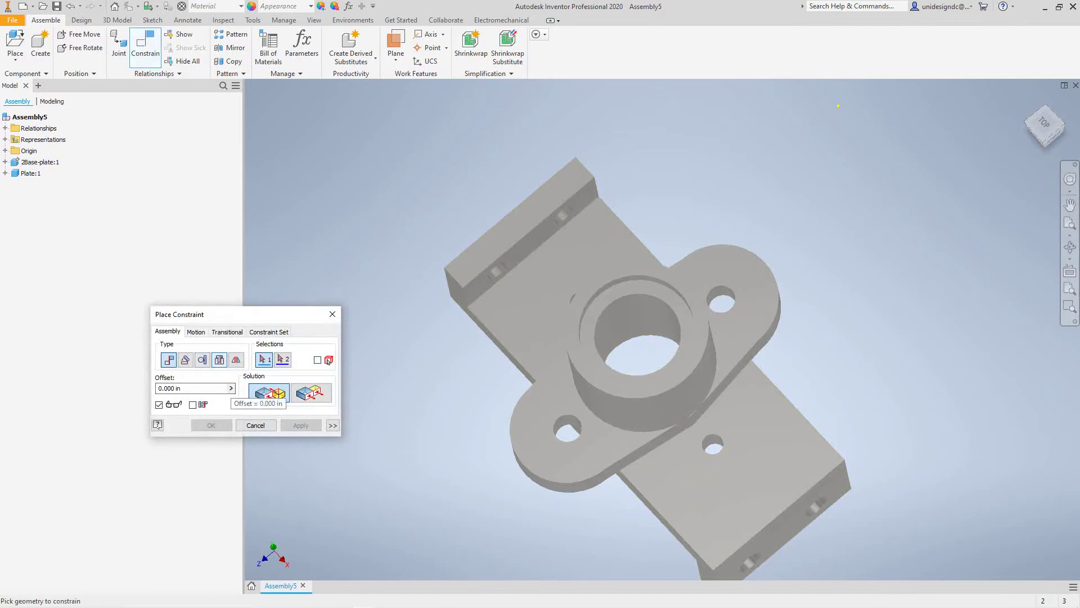
{"action": "left_click", "coordinate": [219, 361]}
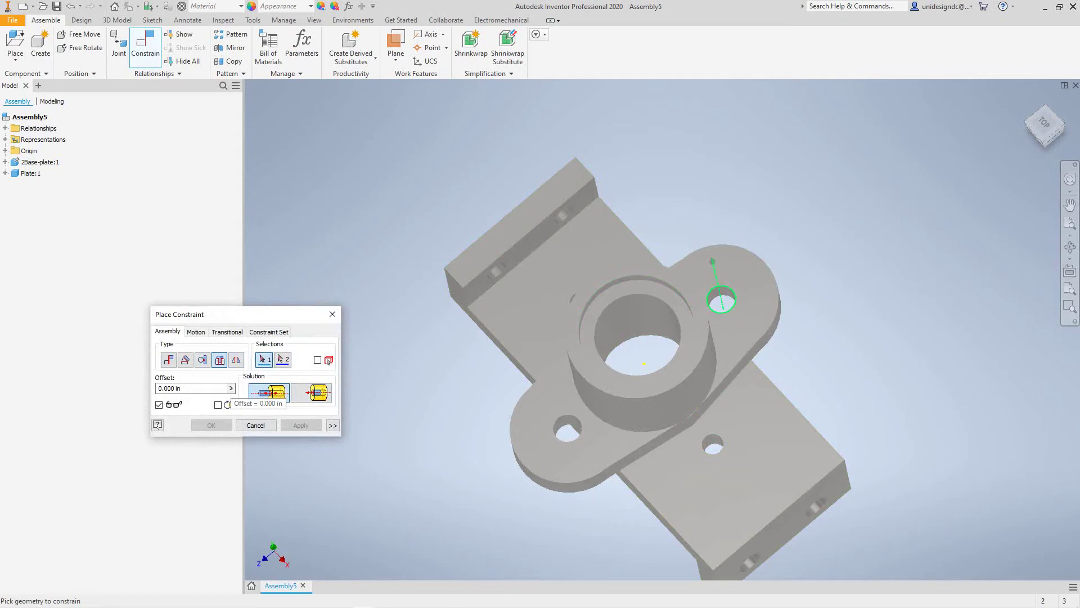
{"action": "left_click", "coordinate": [722, 299]}
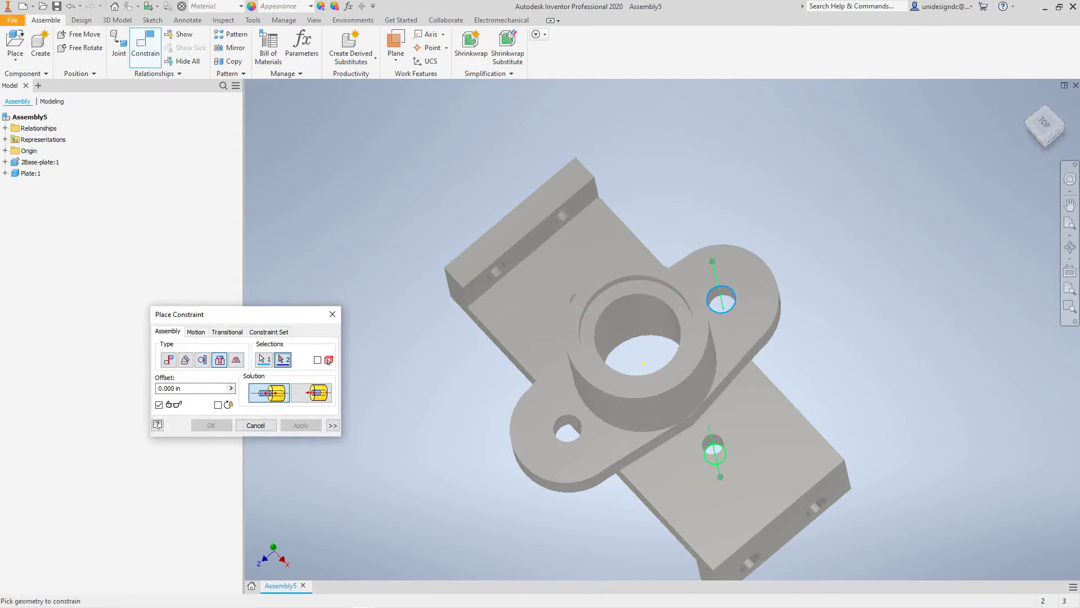
{"action": "left_click", "coordinate": [714, 445]}
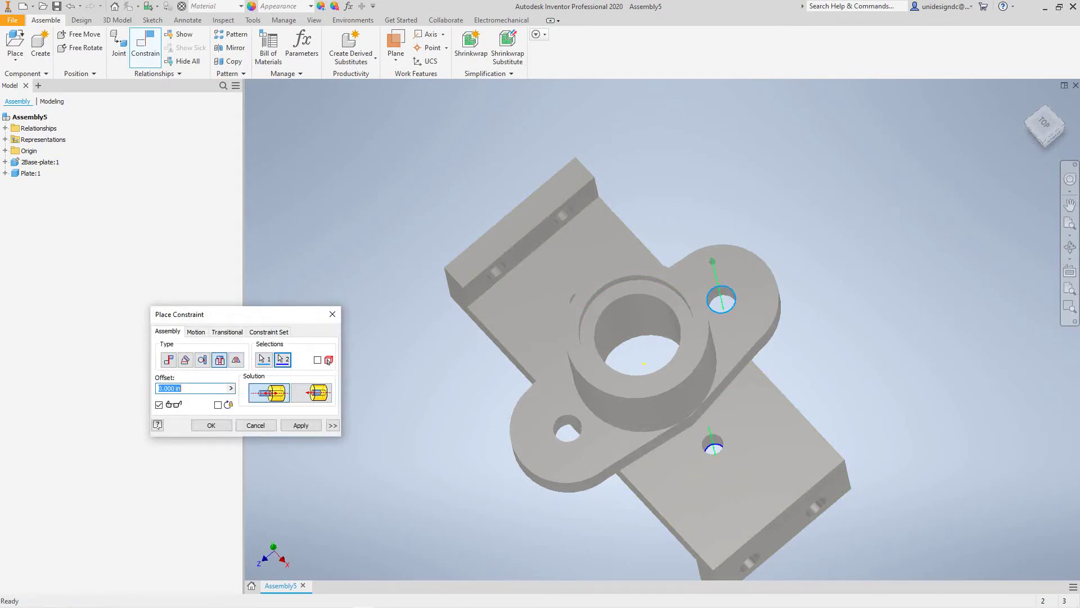
{"action": "left_click", "coordinate": [211, 425]}
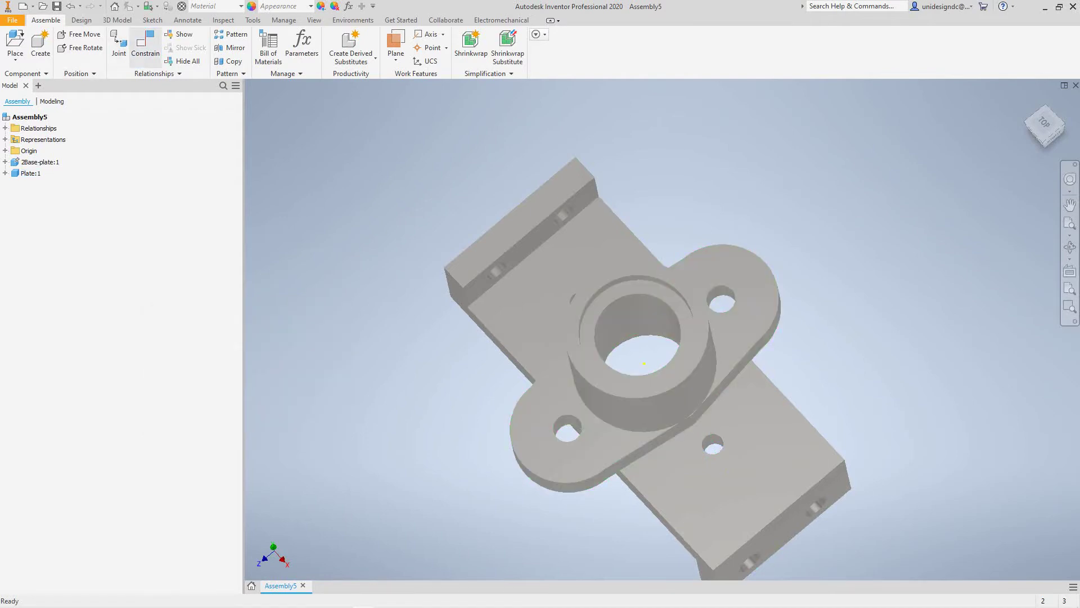
Apply an Insert constraint with 0.000 in offset between the flange screw hole's lower edge and the base plate's small hole edge.
{"action": "left_click", "coordinate": [145, 45]}
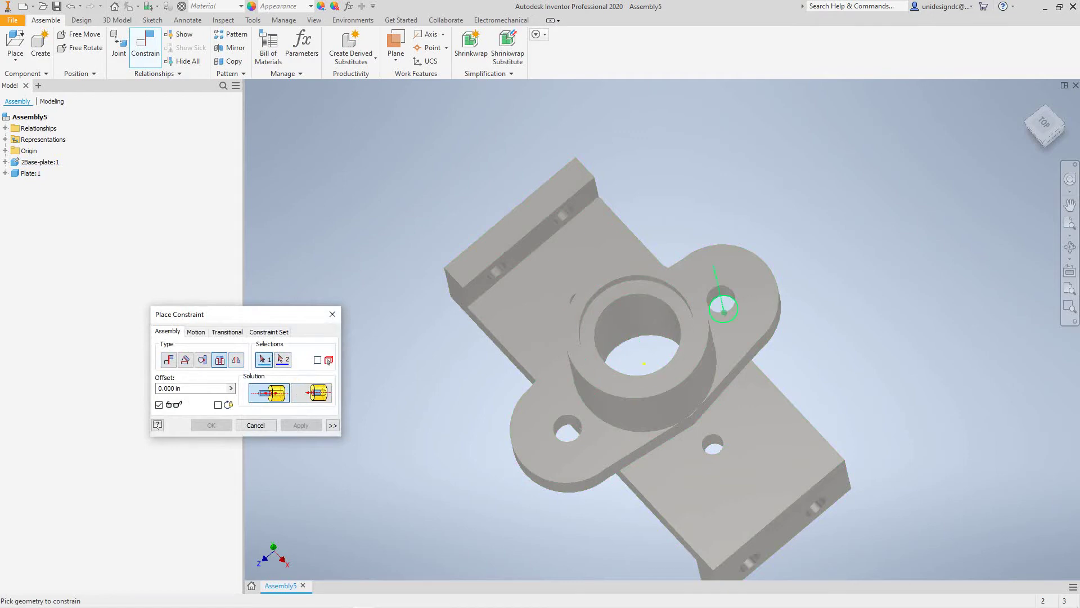
{"action": "left_click", "coordinate": [713, 445]}
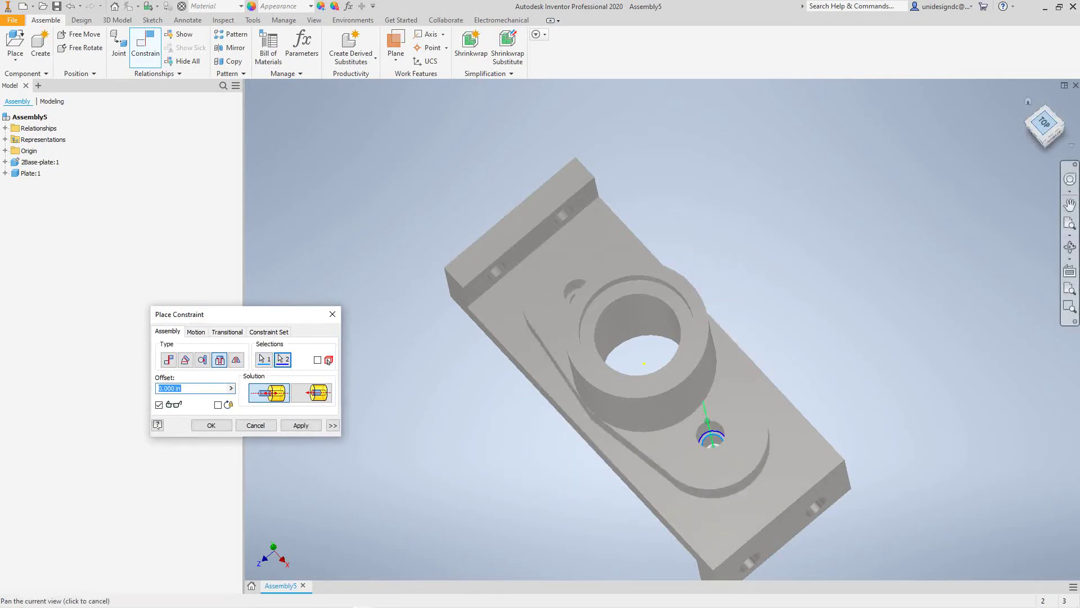
{"action": "middle_click_drag", "start_coordinate": [713, 445], "coordinate": [700, 316], "text": "shift"}
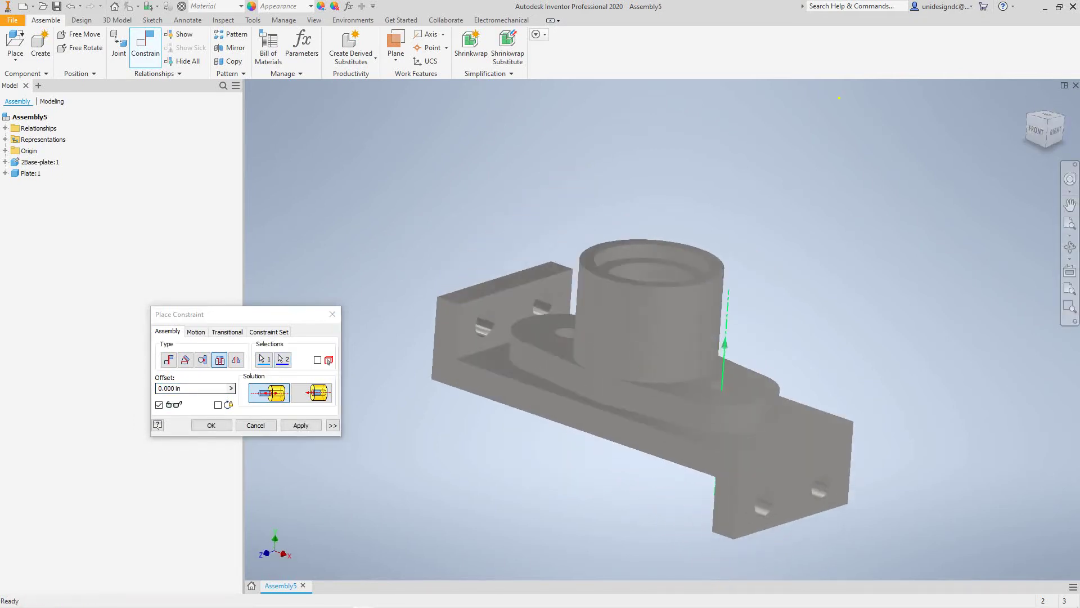
{"action": "key", "text": "Return"}
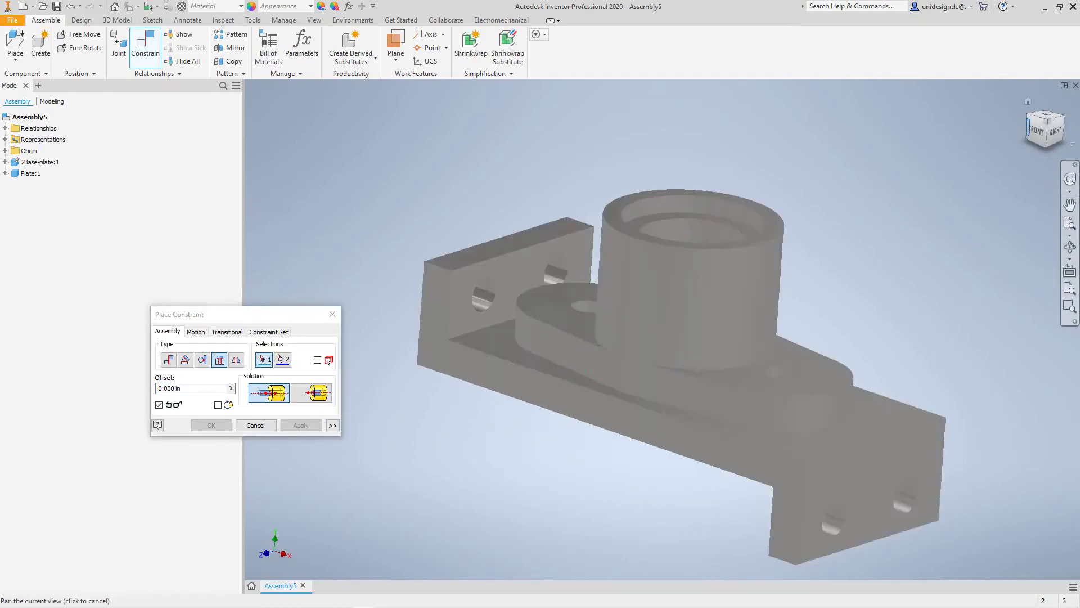
Load Cap Screw.ipt from the Oldham2_3 folder and place a single instance in free space beside the flanged plate.
{"action": "middle_click_drag", "start_coordinate": [757, 189], "coordinate": [709, 302], "text": "shift"}
{"action": "scroll", "coordinate": [774, 251], "scroll_direction": "down", "scroll_amount": 4}
{"action": "scroll", "coordinate": [784, 252], "scroll_direction": "up", "scroll_amount": 8}
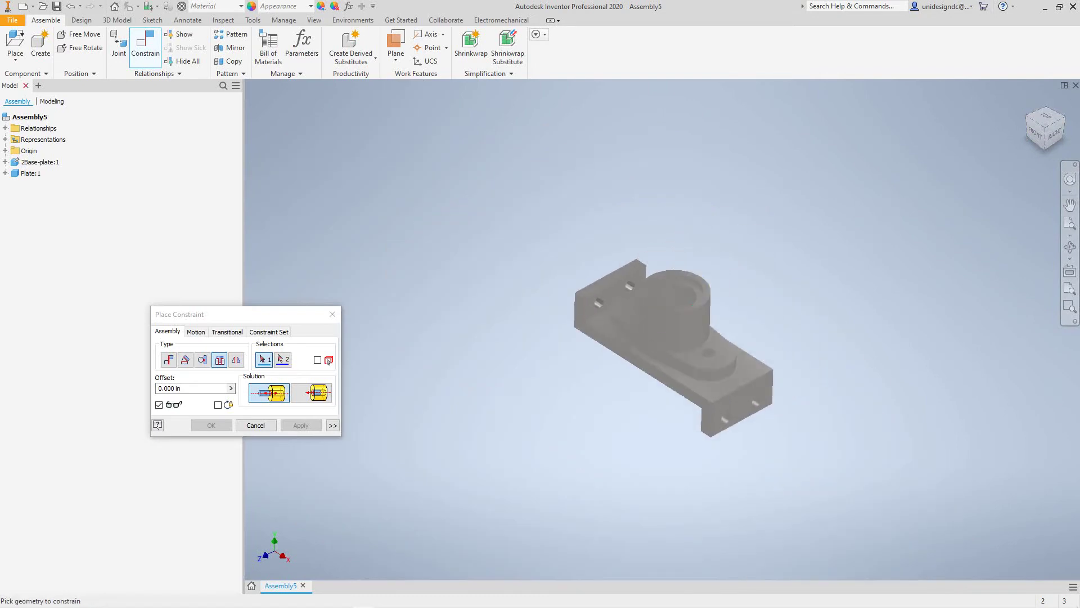
{"action": "left_click", "coordinate": [15, 56]}
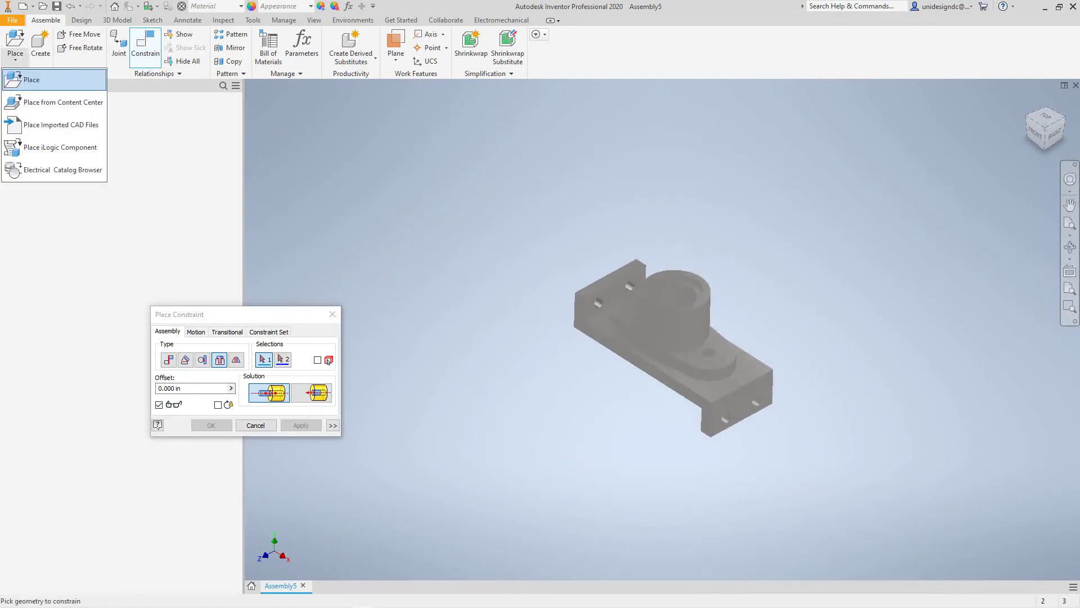
{"action": "left_click", "coordinate": [32, 79]}
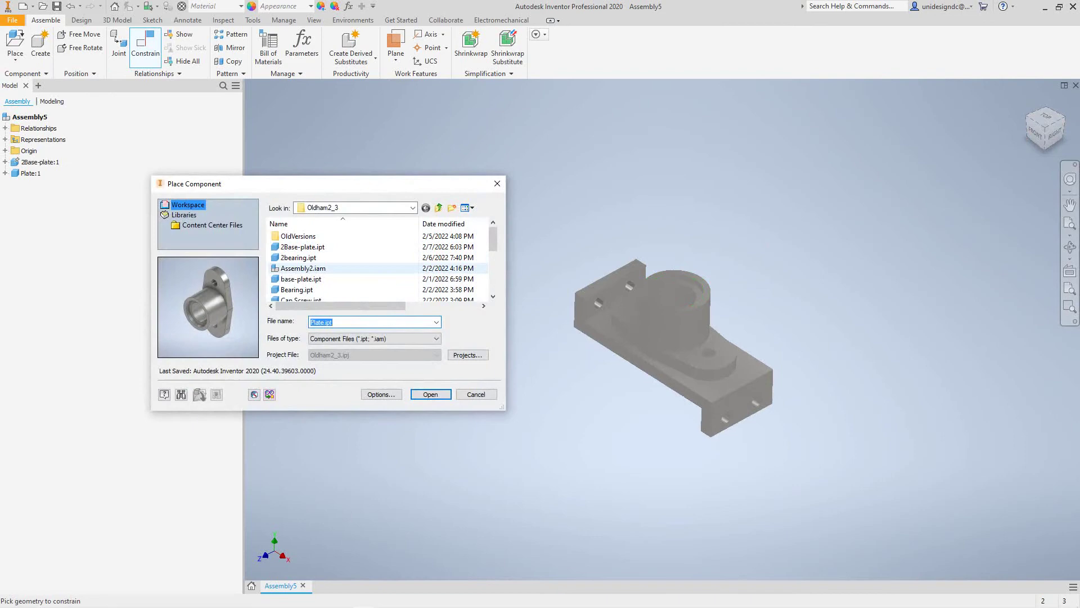
{"action": "left_click", "coordinate": [299, 268]}
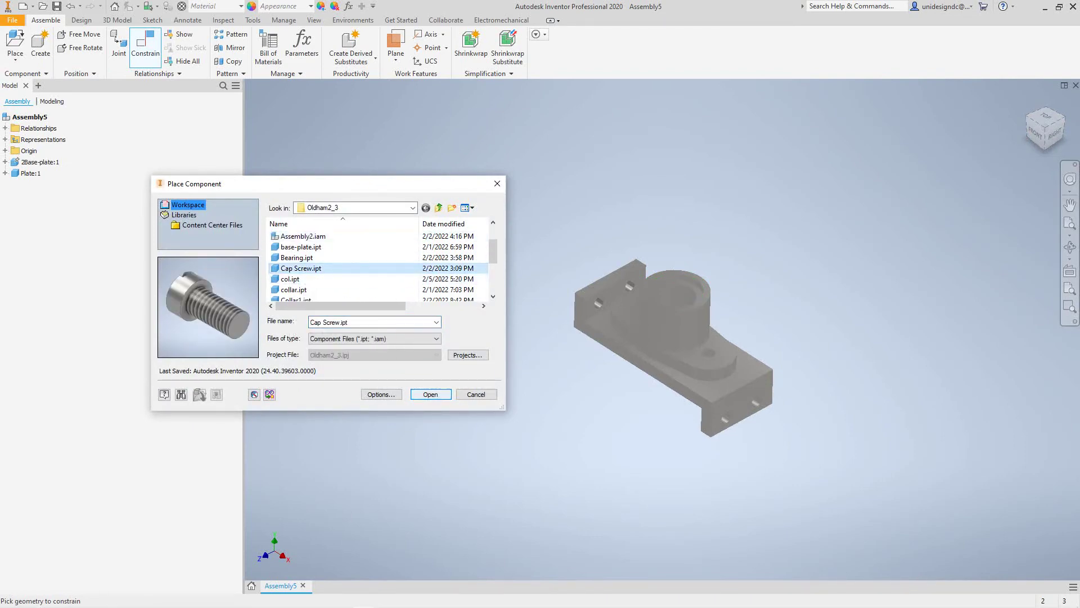
{"action": "left_click", "coordinate": [431, 394]}
{"action": "scroll", "coordinate": [753, 316], "scroll_direction": "down", "scroll_amount": 2}
{"action": "scroll", "coordinate": [754, 316], "scroll_direction": "up", "scroll_amount": 5}
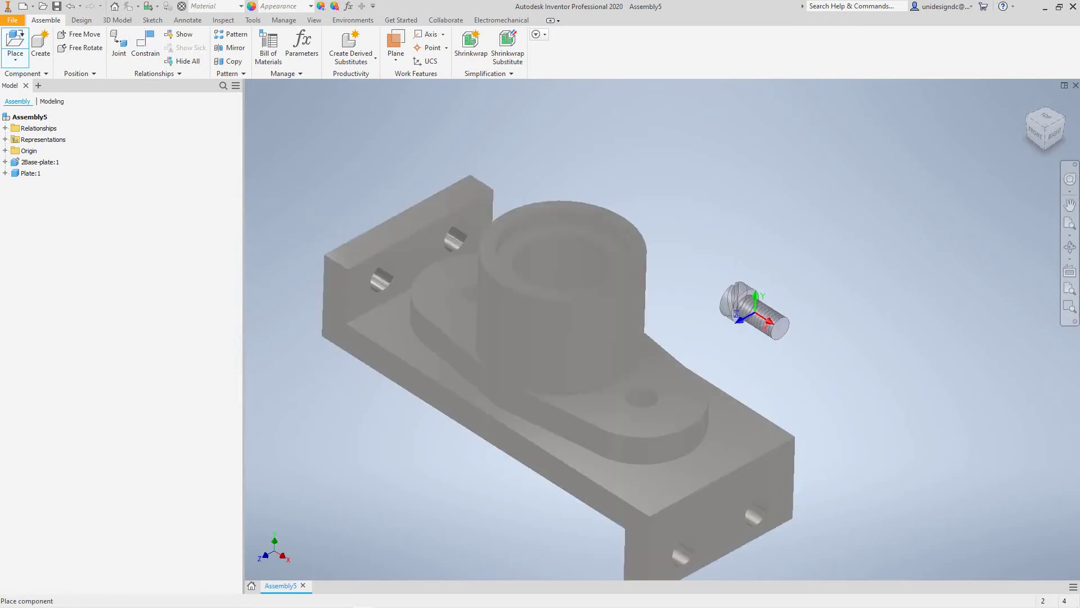
{"action": "left_click", "coordinate": [748, 279]}
{"action": "key", "text": "Escape"}
{"action": "scroll", "coordinate": [730, 306], "scroll_direction": "down", "scroll_amount": 3}
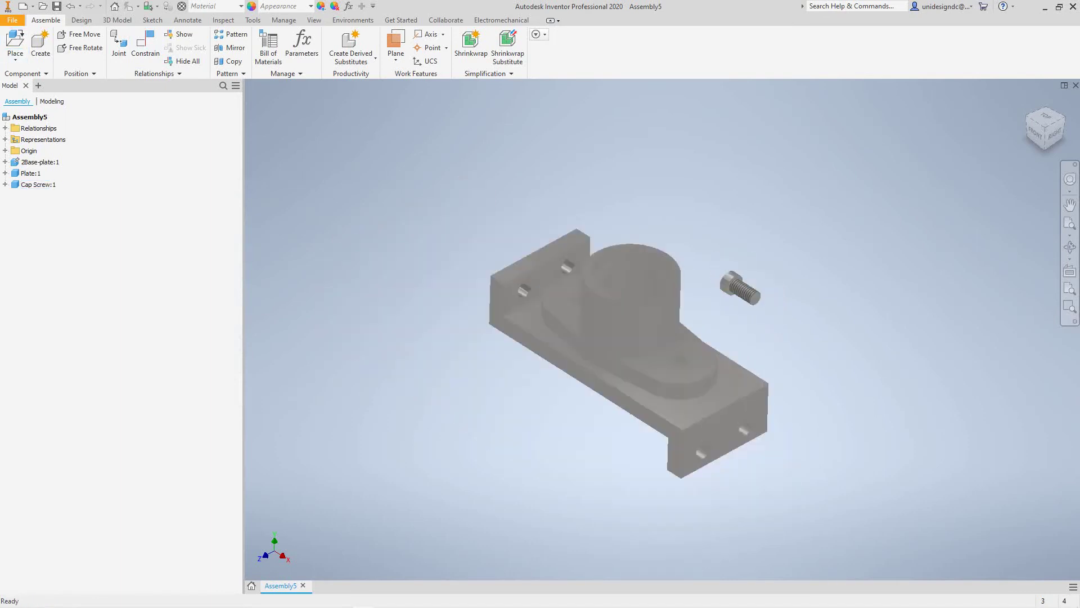
{"action": "scroll", "coordinate": [729, 309], "scroll_direction": "up", "scroll_amount": 3}
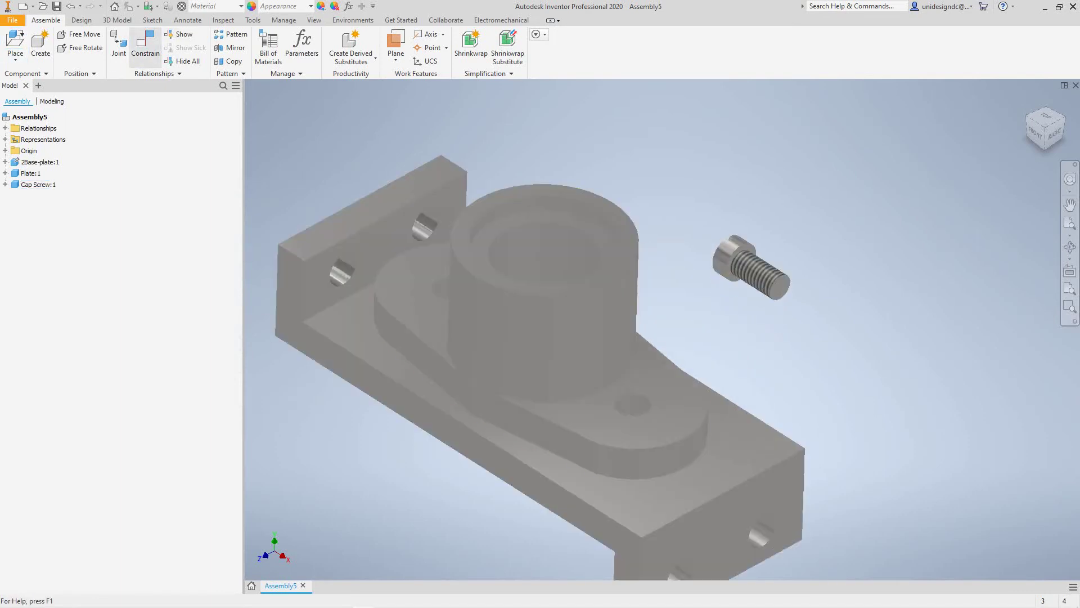
{"action": "left_click", "coordinate": [145, 45]}
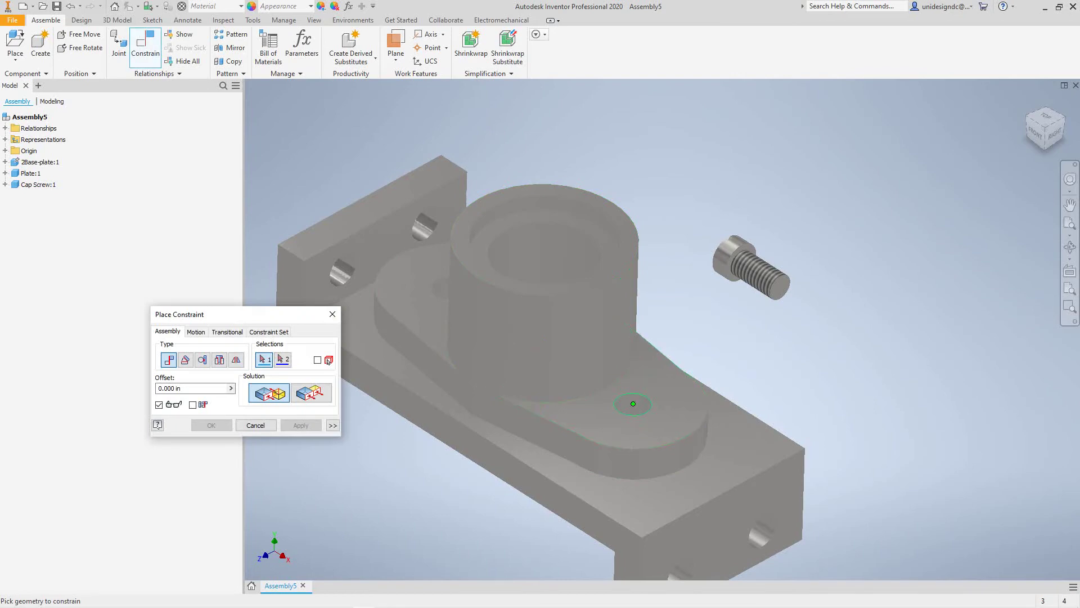
{"action": "left_click", "coordinate": [742, 262]}
{"action": "left_click", "coordinate": [655, 384]}
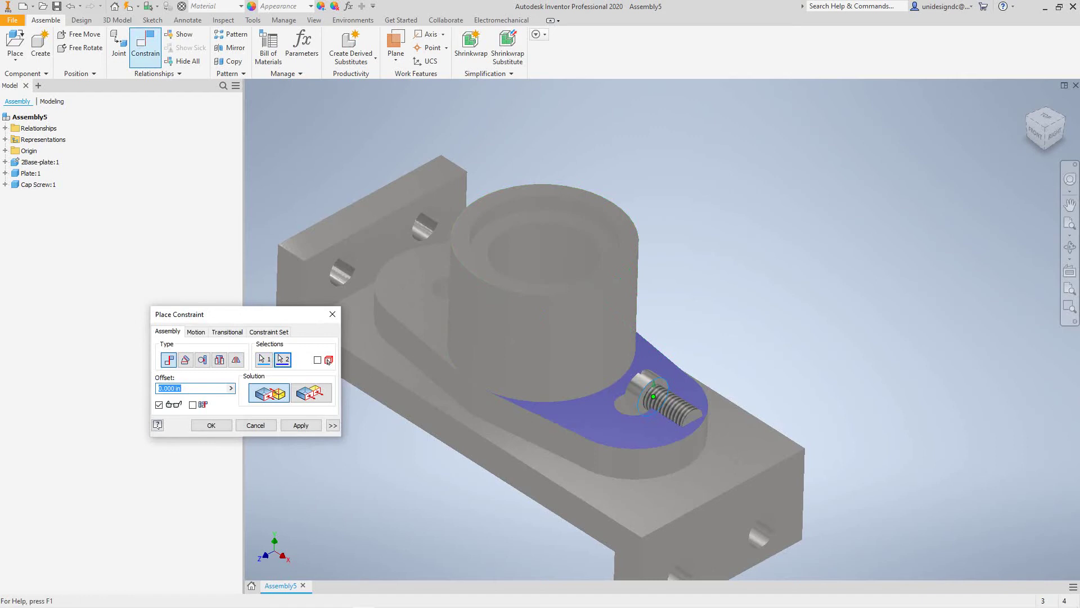
{"action": "key", "text": "Escape"}
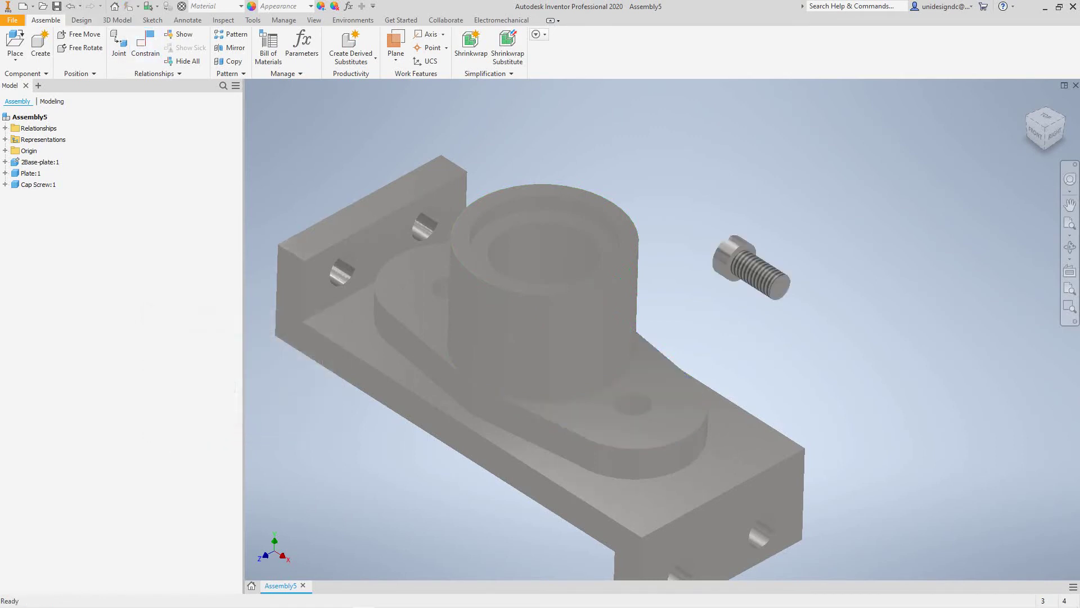
Apply an Insert constraint with 0.000 in offset between the cap screw head's underside edge and the top edge of the nearer flange hole.
{"action": "left_click", "coordinate": [146, 45]}
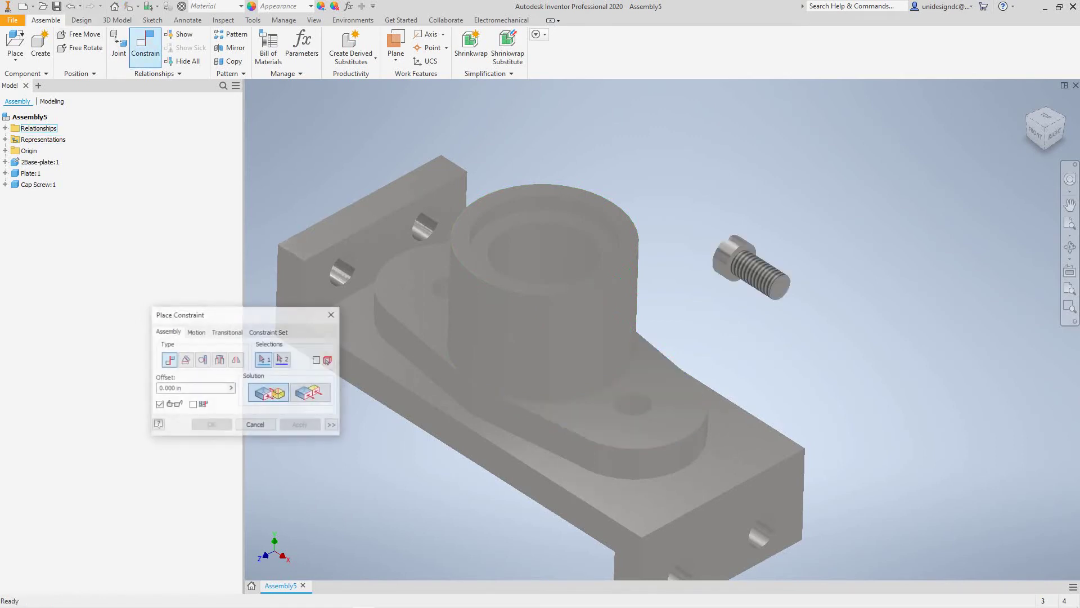
{"action": "left_click", "coordinate": [219, 359]}
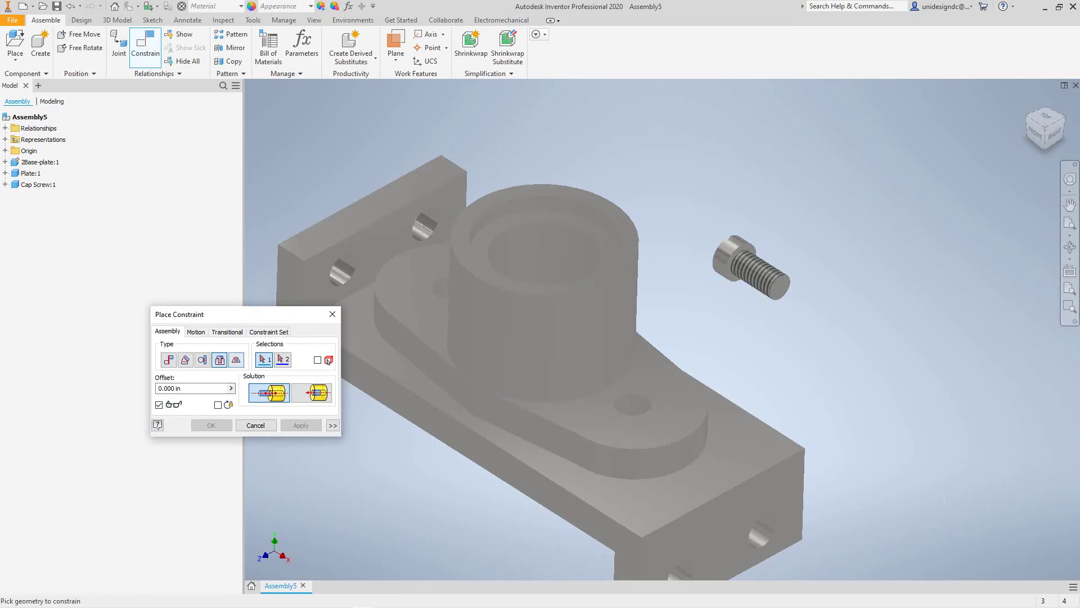
{"action": "left_click", "coordinate": [738, 279]}
{"action": "left_click", "coordinate": [647, 401]}
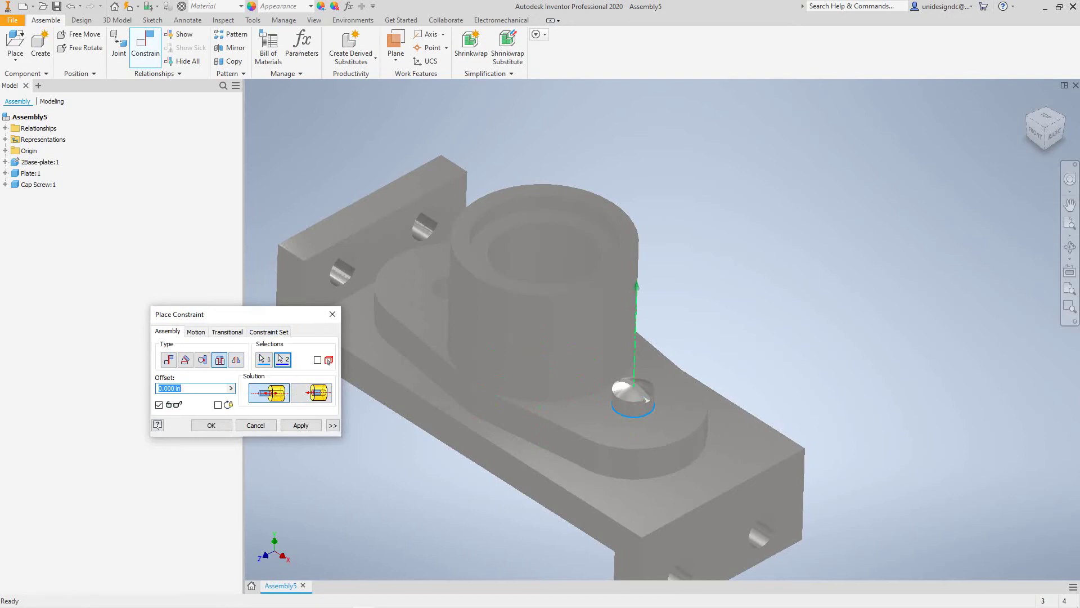
{"action": "left_click", "coordinate": [301, 425]}
{"action": "scroll", "coordinate": [586, 336], "scroll_direction": "down", "scroll_amount": 3}
{"action": "scroll", "coordinate": [583, 327], "scroll_direction": "up", "scroll_amount": 4}
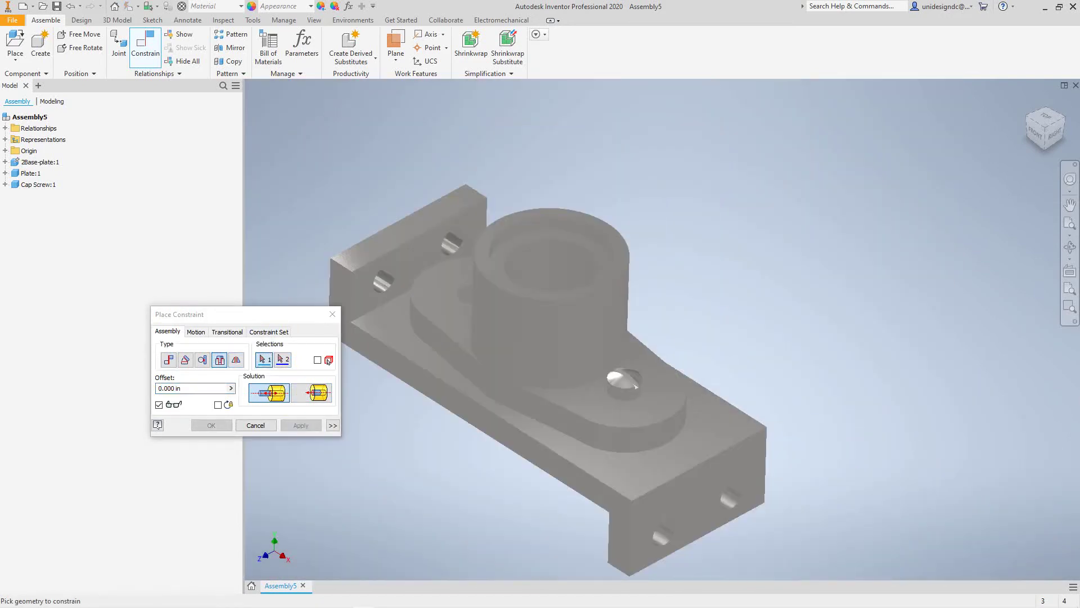
{"action": "middle_click_drag", "start_coordinate": [583, 327], "coordinate": [601, 391]}
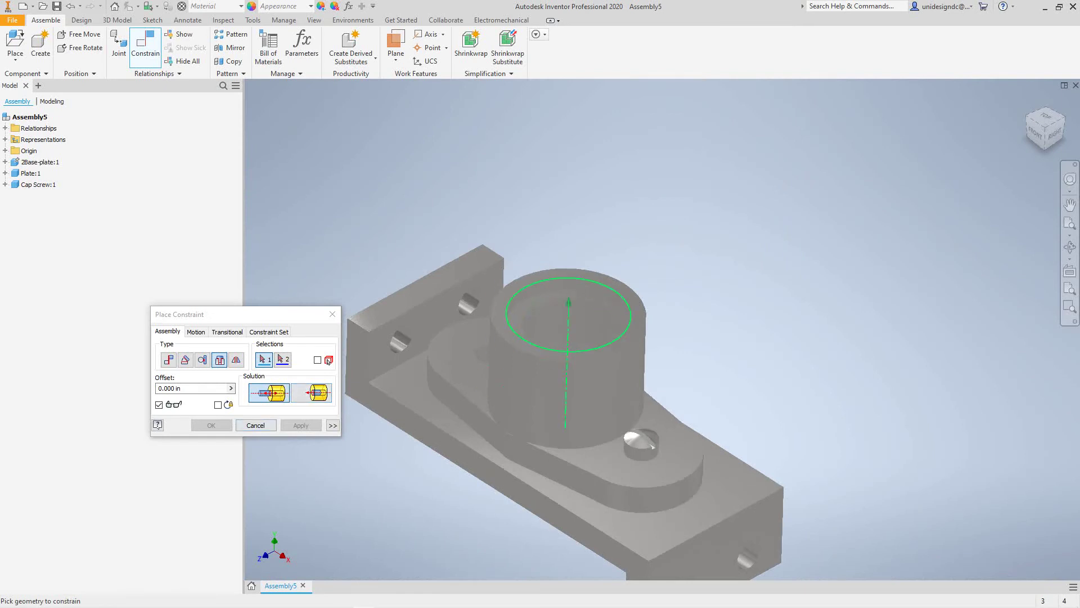
{"action": "key", "text": "Escape"}
Place a second instance of Cap Screw.ipt in free space above the assembly.
{"action": "scroll", "coordinate": [368, 218], "scroll_direction": "down", "scroll_amount": 2}
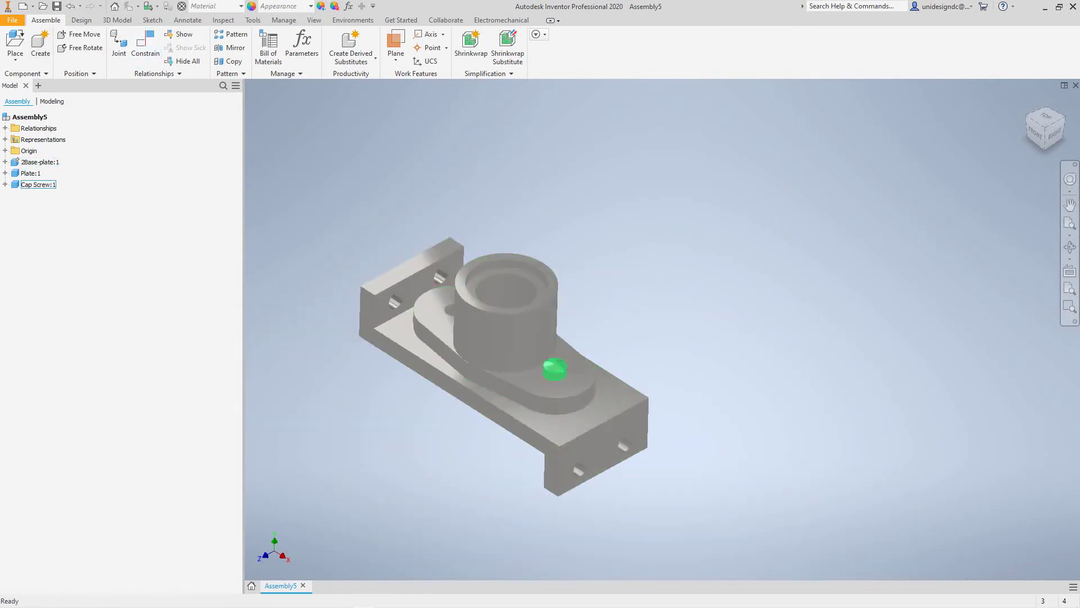
{"action": "left_click", "coordinate": [15, 58]}
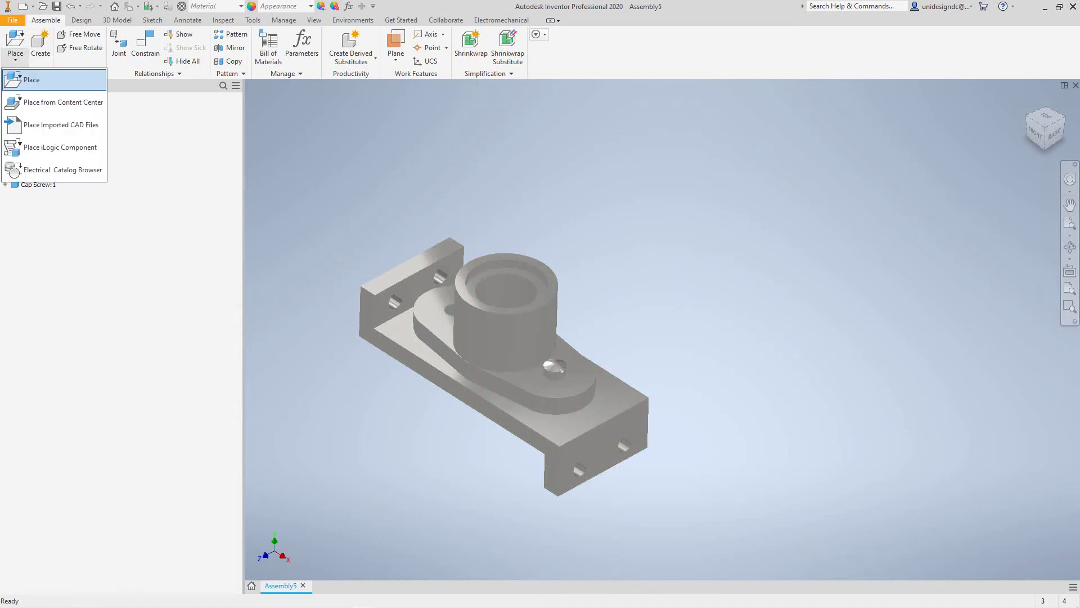
{"action": "left_click", "coordinate": [31, 79]}
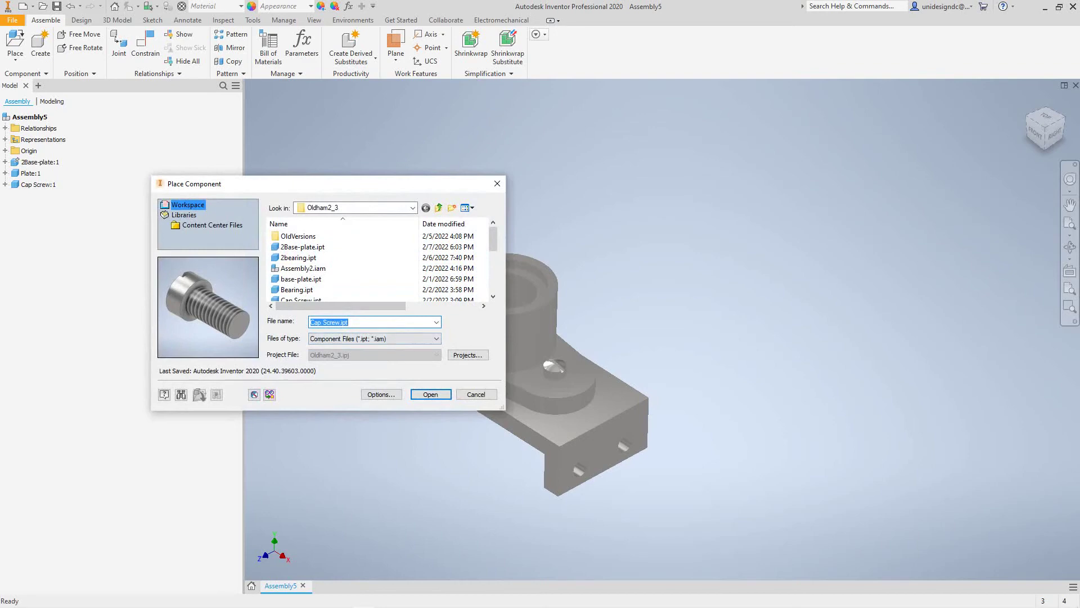
{"action": "left_click", "coordinate": [430, 394]}
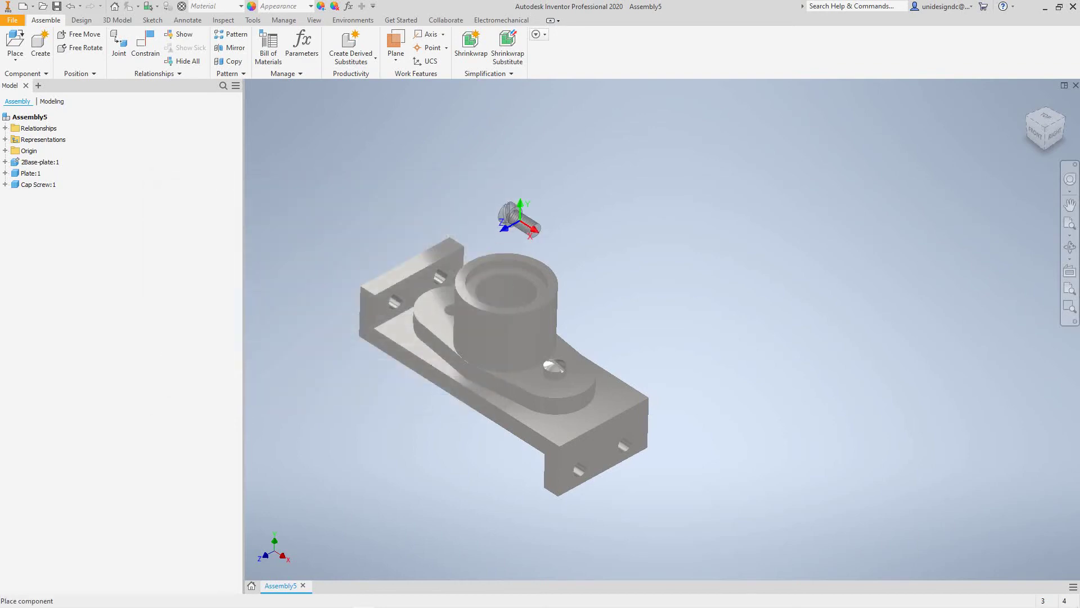
{"action": "left_click", "coordinate": [519, 172]}
{"action": "key", "text": "Escape"}
Apply an Insert constraint with 0.000 in offset between the farther flange hole's top edge and the second cap screw head's underside edge.
{"action": "scroll", "coordinate": [519, 179], "scroll_direction": "up", "scroll_amount": 5}
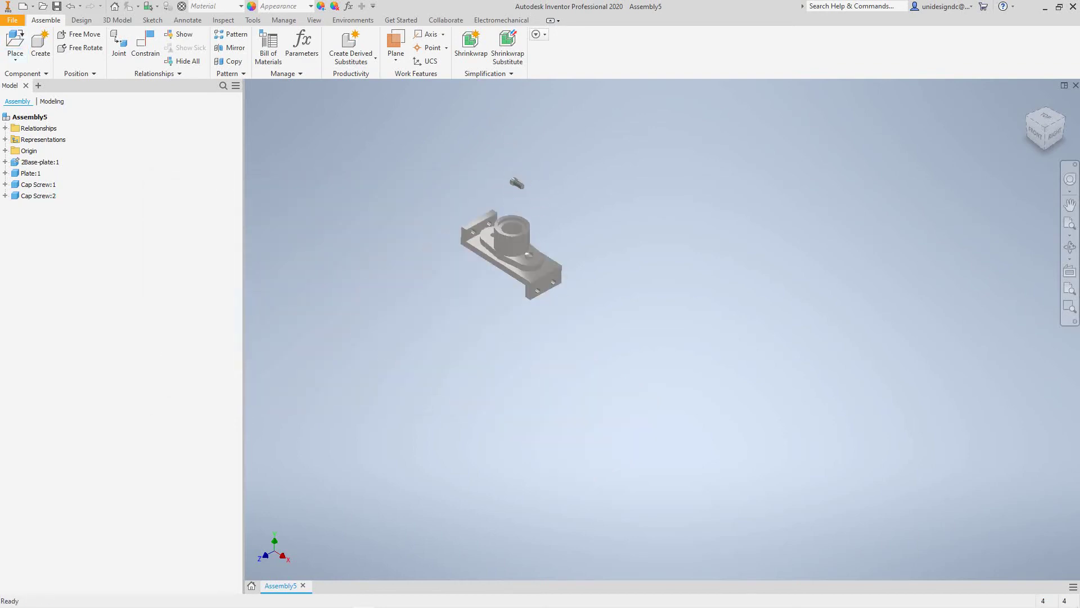
{"action": "scroll", "coordinate": [519, 180], "scroll_direction": "down", "scroll_amount": 6}
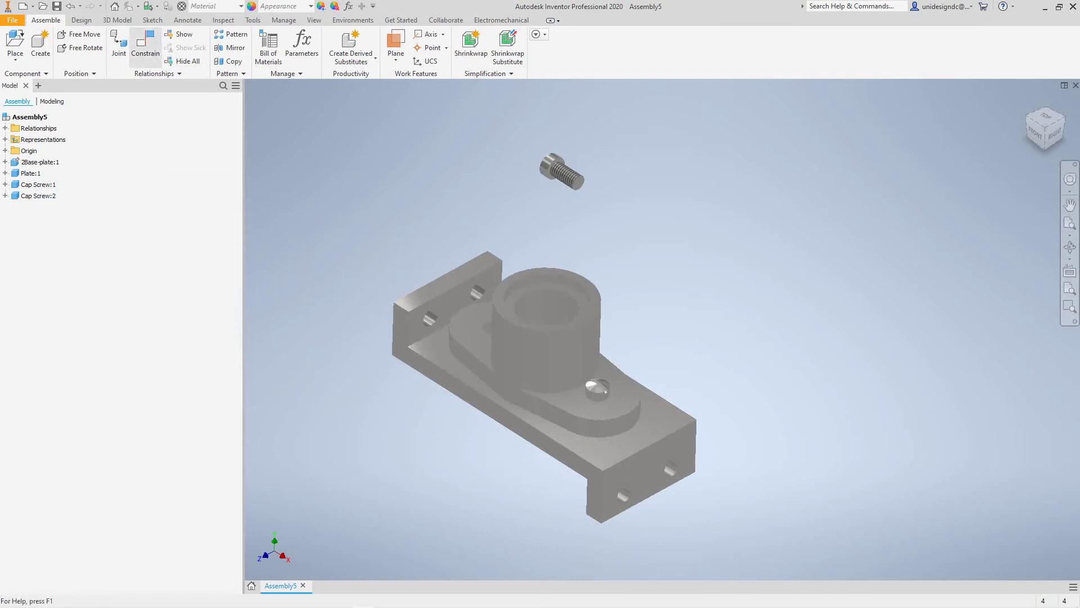
{"action": "left_click", "coordinate": [145, 45]}
{"action": "left_click", "coordinate": [219, 359]}
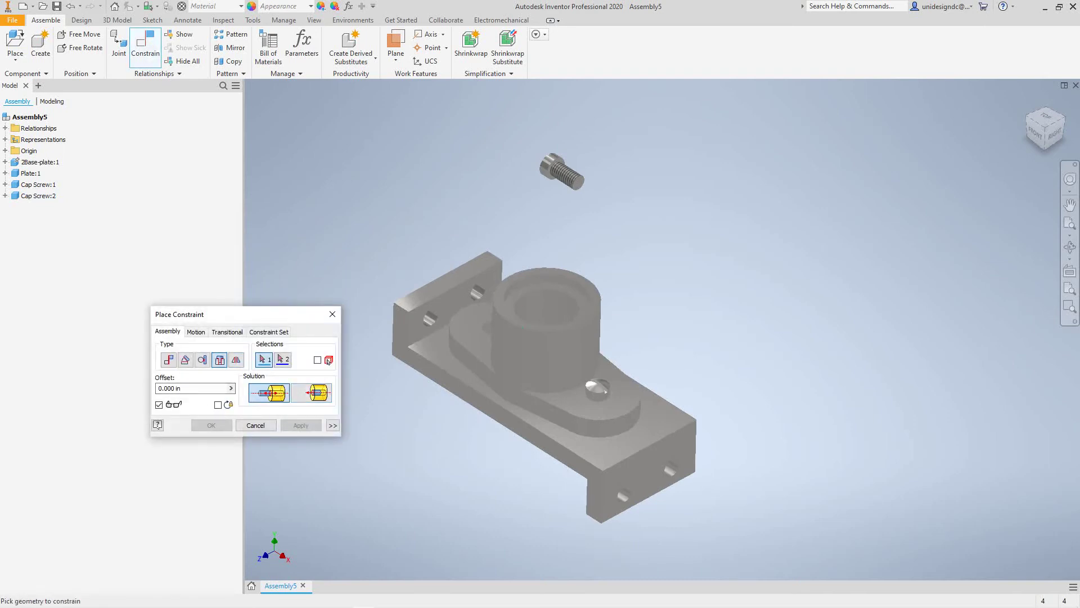
{"action": "left_click", "coordinate": [487, 332]}
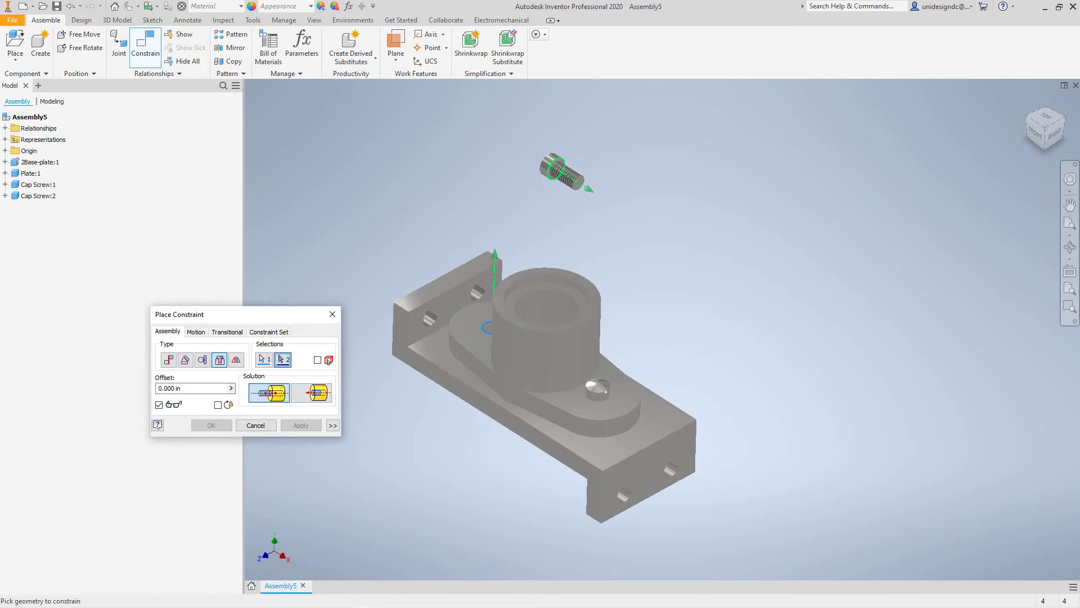
{"action": "scroll", "coordinate": [537, 278], "scroll_direction": "down", "scroll_amount": 3}
{"action": "scroll", "coordinate": [563, 256], "scroll_direction": "up", "scroll_amount": 3}
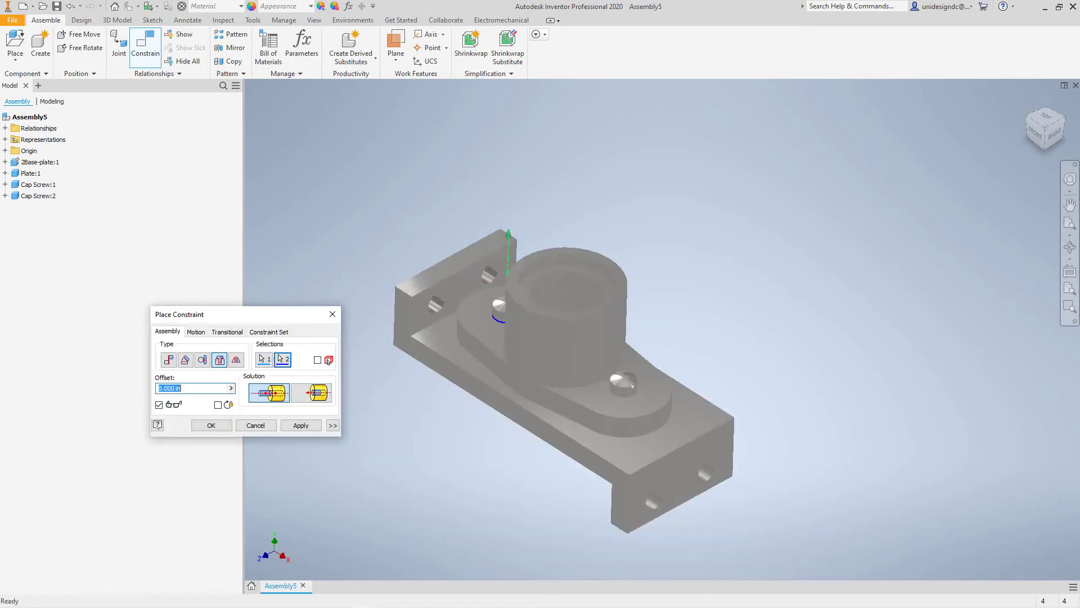
{"action": "left_click", "coordinate": [301, 426]}
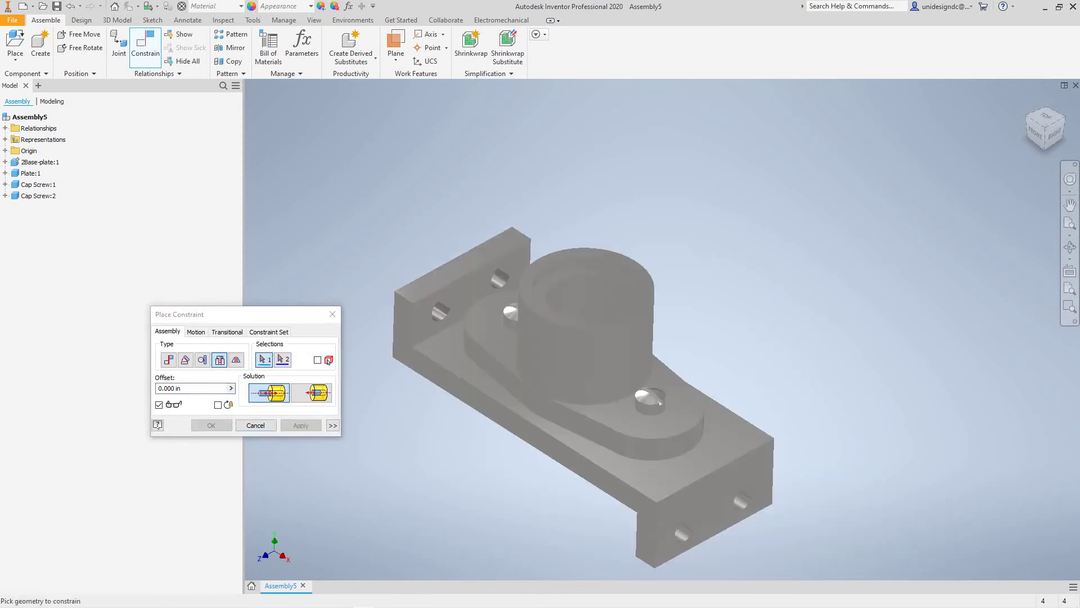
Load Collar1.ipt from the Oldham2_3 folder as a component to place in the assembly.
{"action": "scroll", "coordinate": [506, 331], "scroll_direction": "down", "scroll_amount": 2}
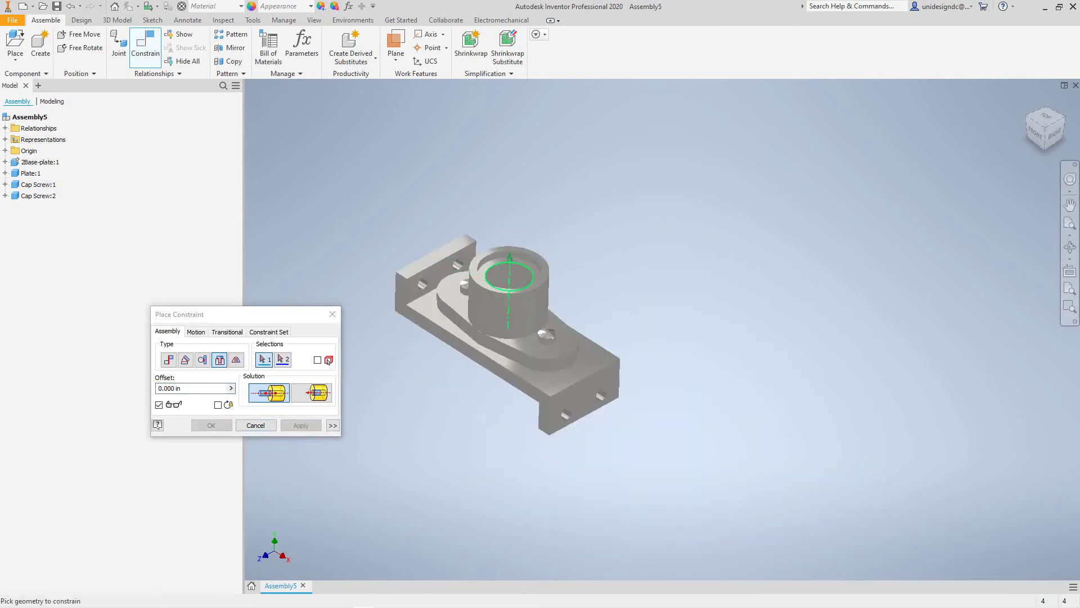
{"action": "scroll", "coordinate": [391, 278], "scroll_direction": "up", "scroll_amount": 4}
{"action": "scroll", "coordinate": [671, 261], "scroll_direction": "up", "scroll_amount": 3}
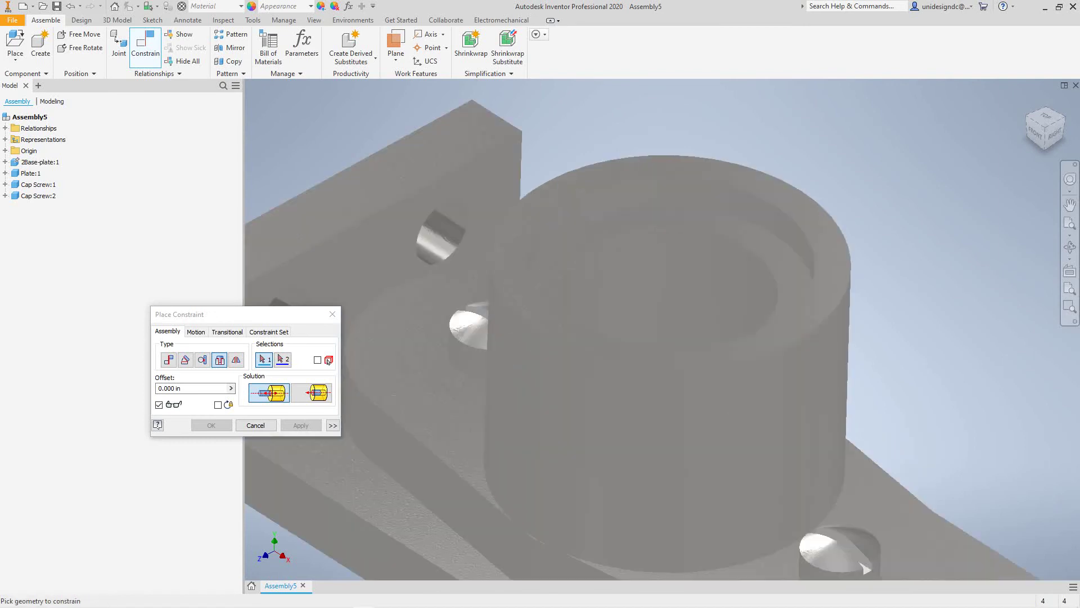
{"action": "scroll", "coordinate": [672, 261], "scroll_direction": "down", "scroll_amount": 5}
{"action": "left_click", "coordinate": [15, 59]}
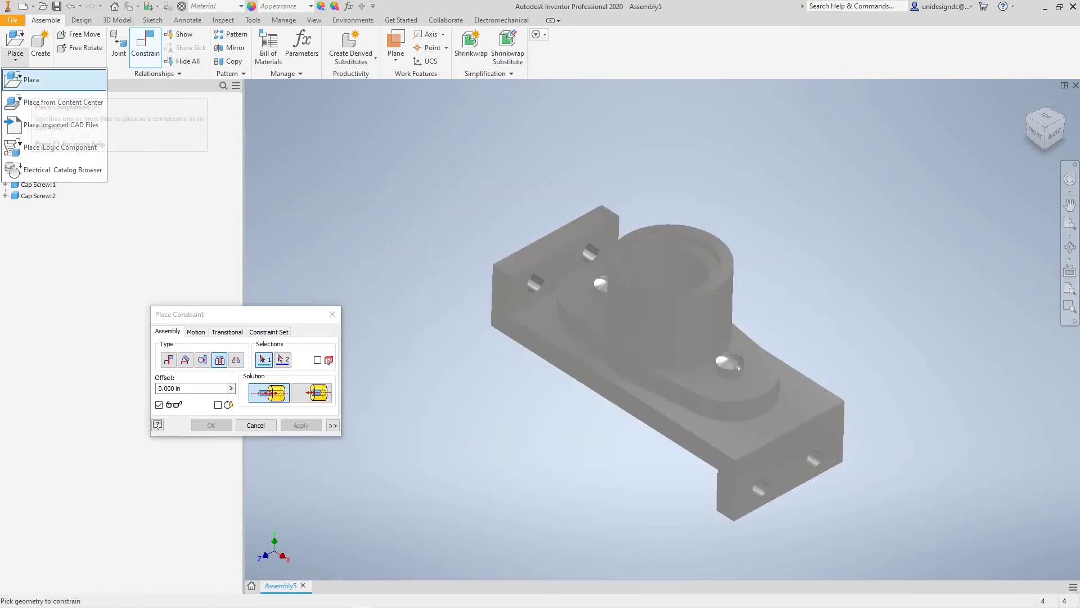
{"action": "left_click", "coordinate": [32, 80]}
{"action": "scroll", "coordinate": [304, 257], "scroll_direction": "down", "scroll_amount": 2}
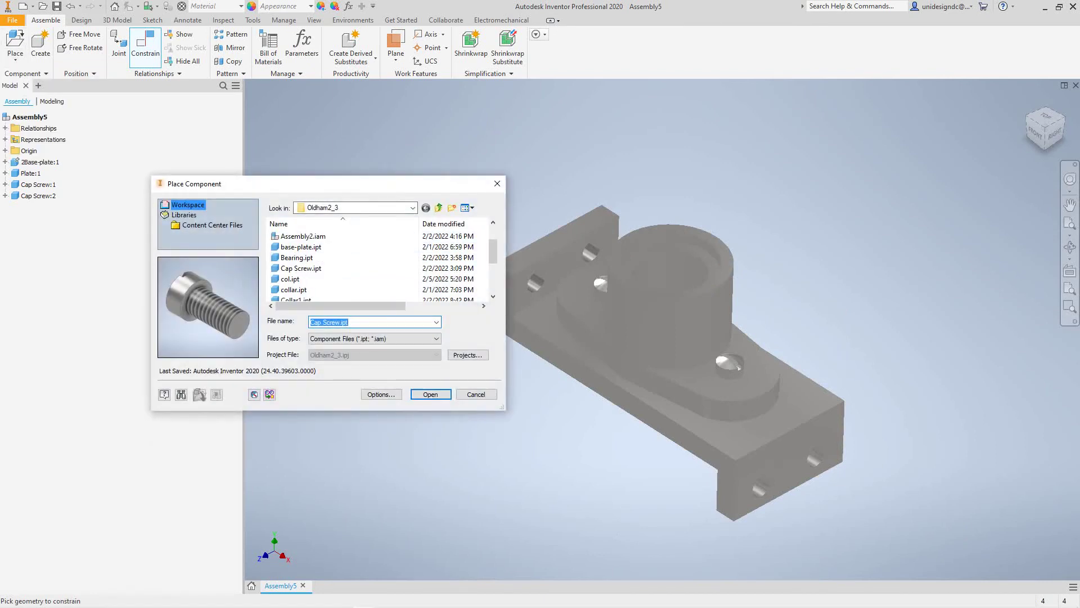
{"action": "left_click", "coordinate": [297, 269]}
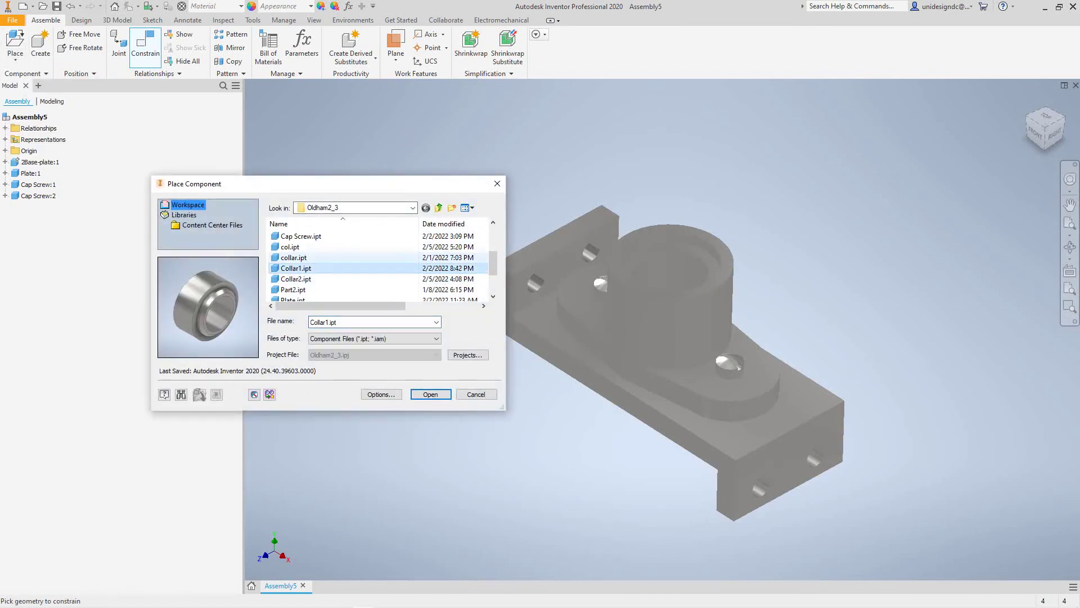
{"action": "left_click", "coordinate": [294, 257]}
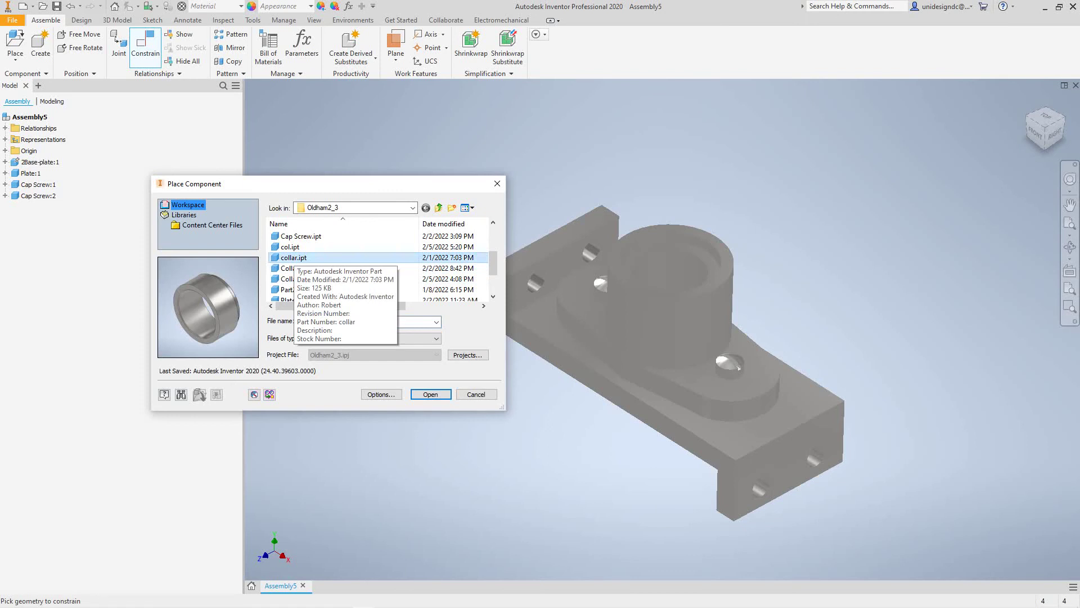
{"action": "left_click", "coordinate": [296, 268]}
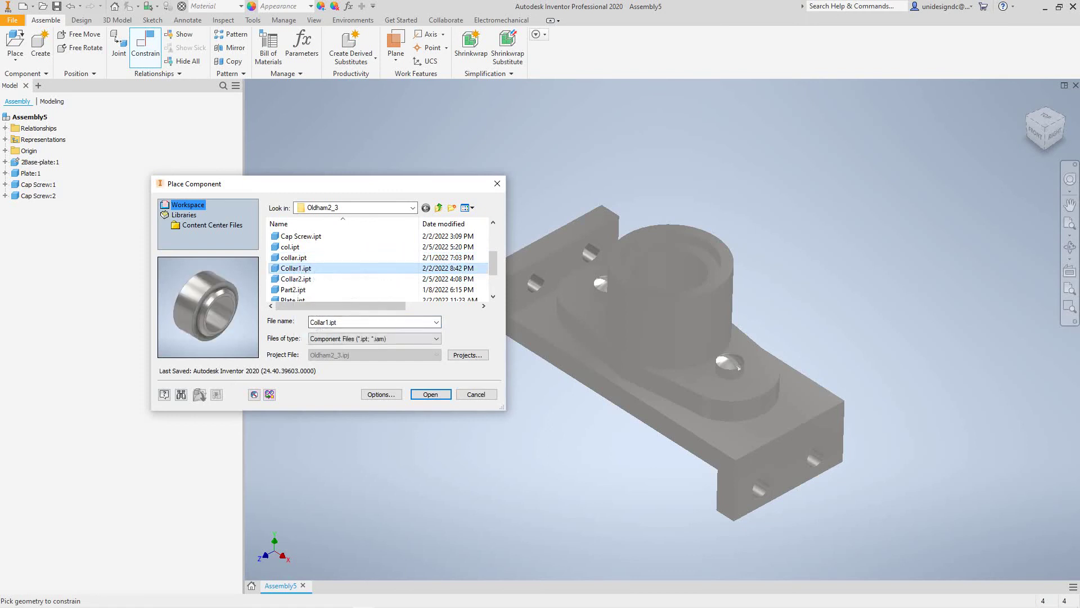
{"action": "left_click", "coordinate": [431, 394]}
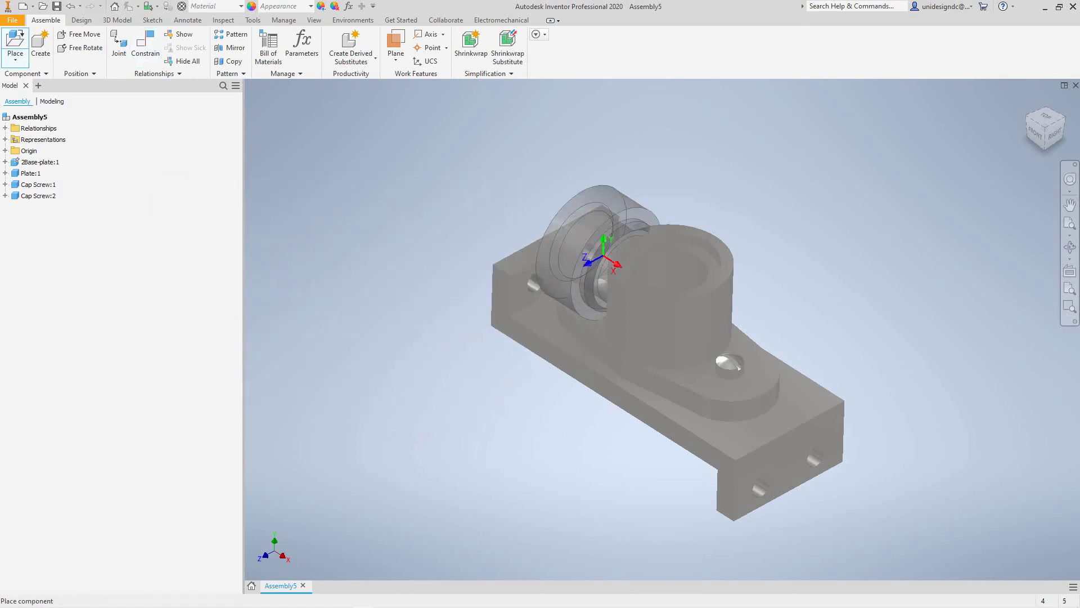
Place a single instance of the collar in free space above the flanged plate's hub.
{"action": "scroll", "coordinate": [707, 166], "scroll_direction": "up", "scroll_amount": 5}
{"action": "scroll", "coordinate": [709, 168], "scroll_direction": "up", "scroll_amount": 3}
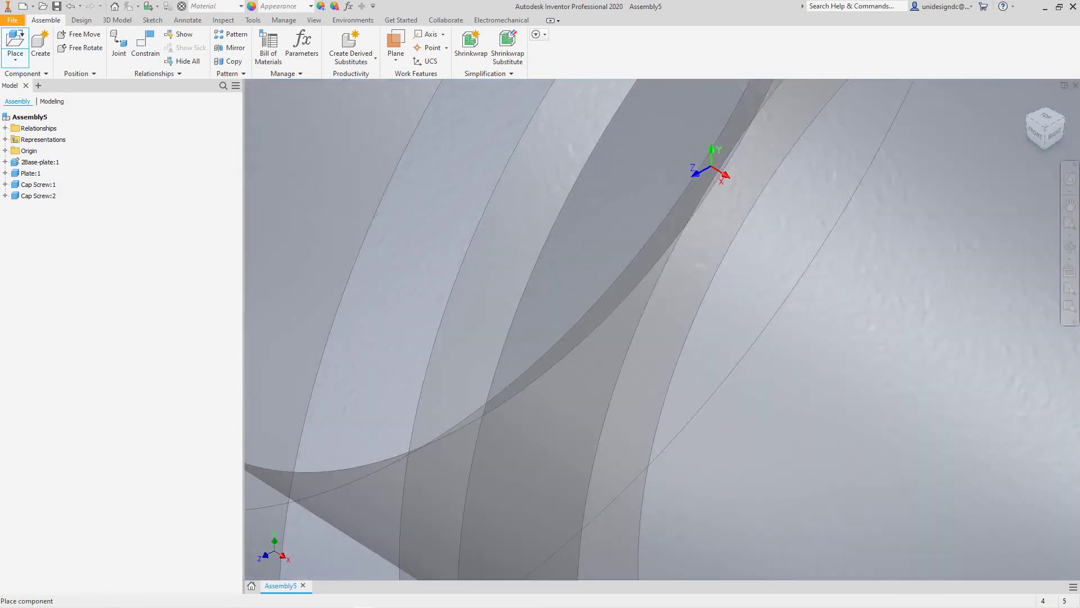
{"action": "scroll", "coordinate": [709, 167], "scroll_direction": "down", "scroll_amount": 8}
{"action": "left_click", "coordinate": [709, 167]}
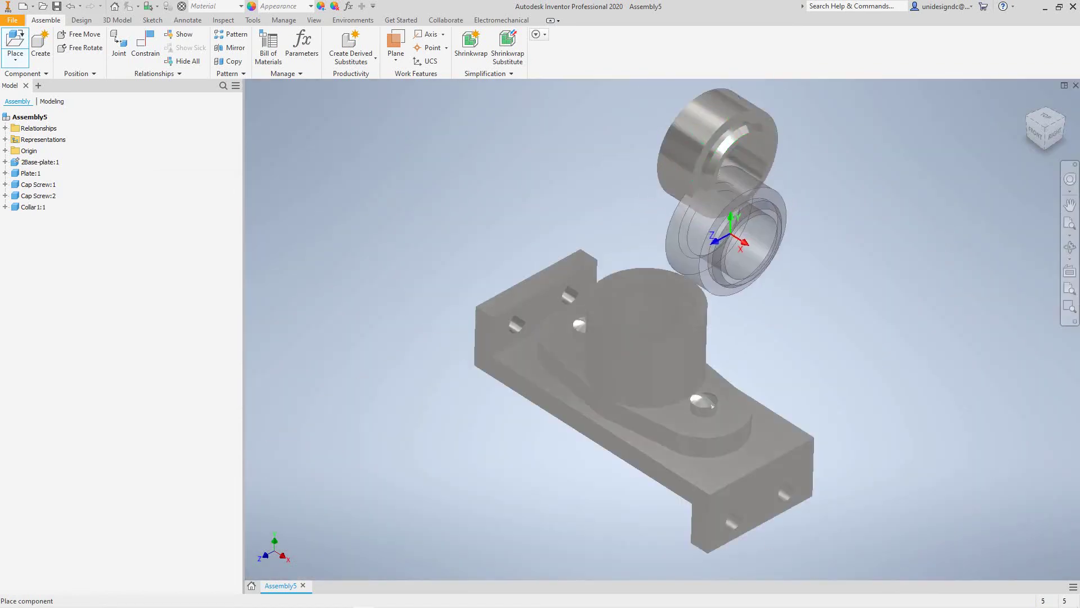
{"action": "key", "text": "Escape"}
{"action": "left_click", "coordinate": [146, 45]}
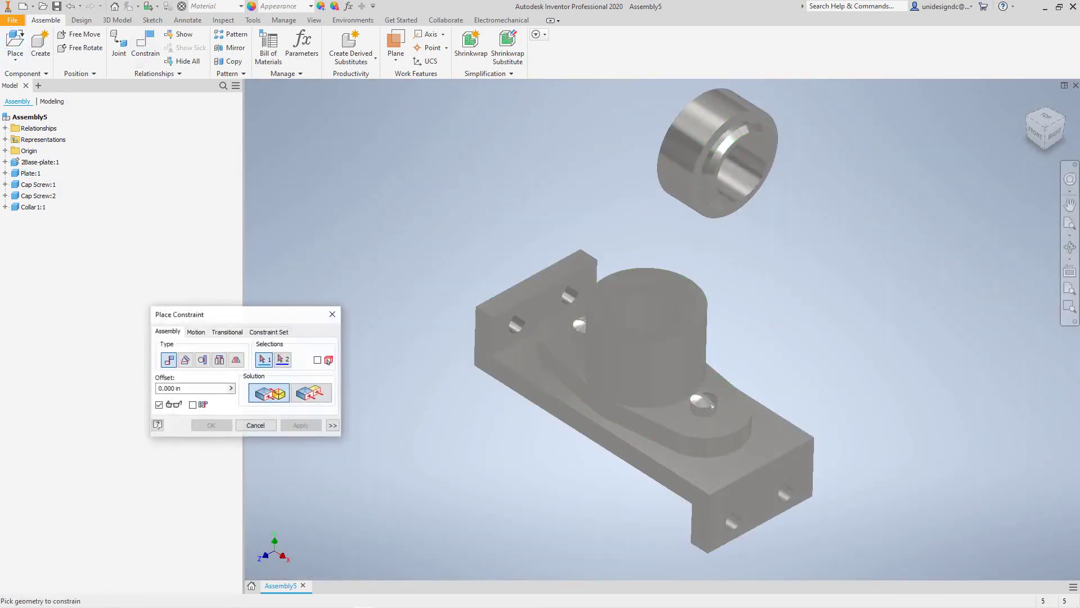
{"action": "left_click", "coordinate": [732, 144]}
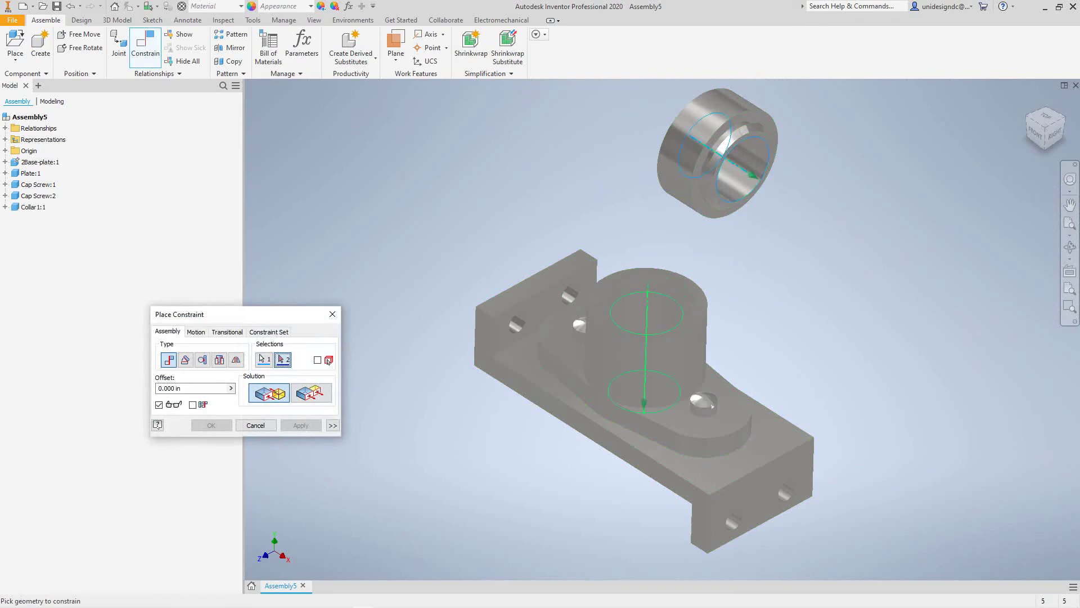
{"action": "left_click", "coordinate": [647, 313]}
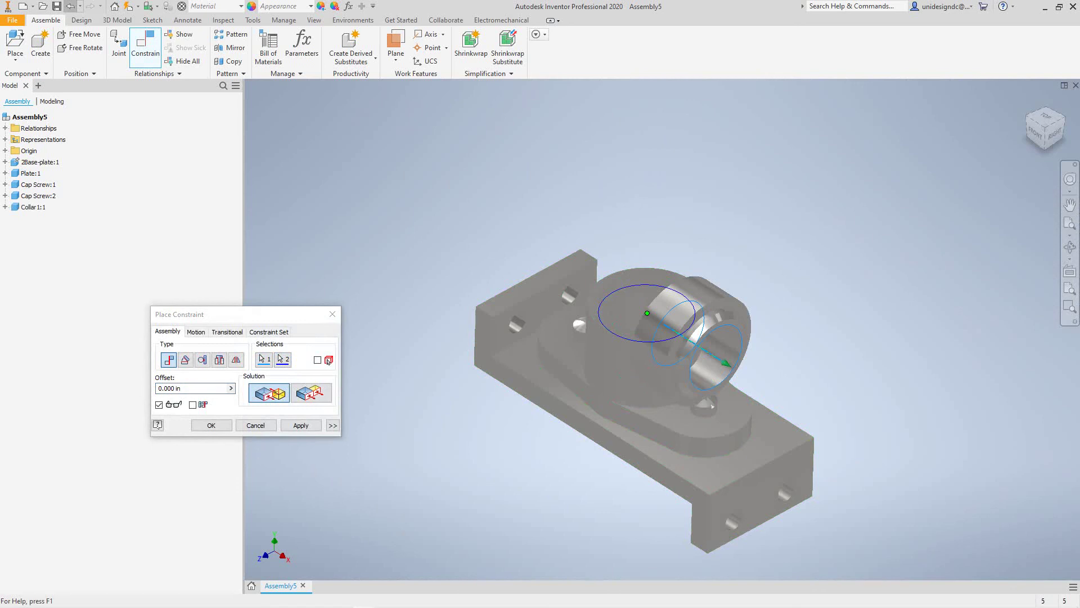
{"action": "key", "text": "Escape"}
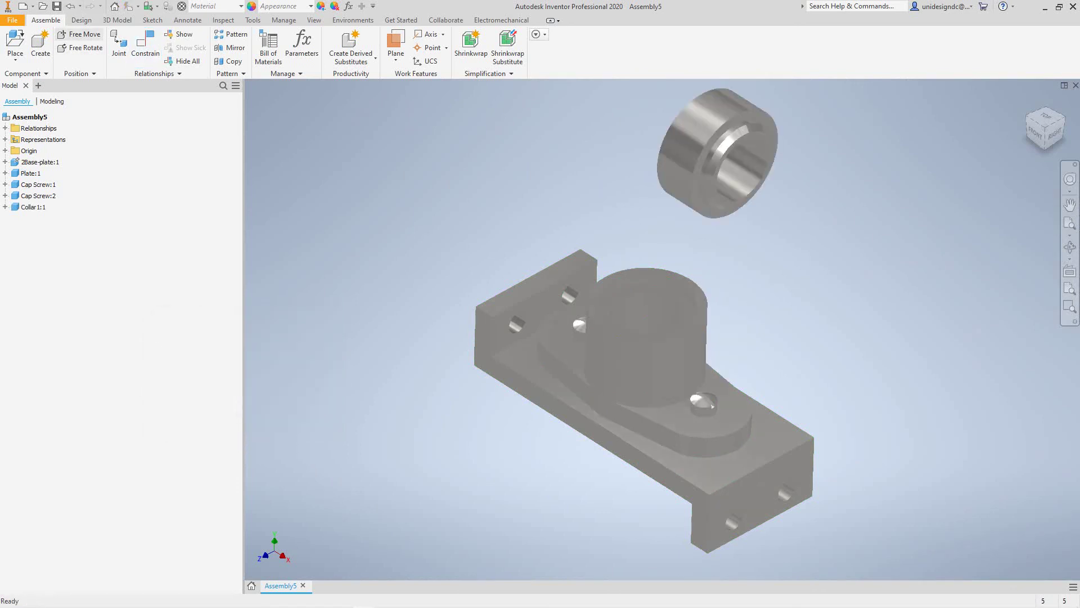
Apply an Insert constraint with 0.000 in offset between the inner recess edge of the flanged plate's hub and the collar's outer end edge.
{"action": "left_click", "coordinate": [145, 42]}
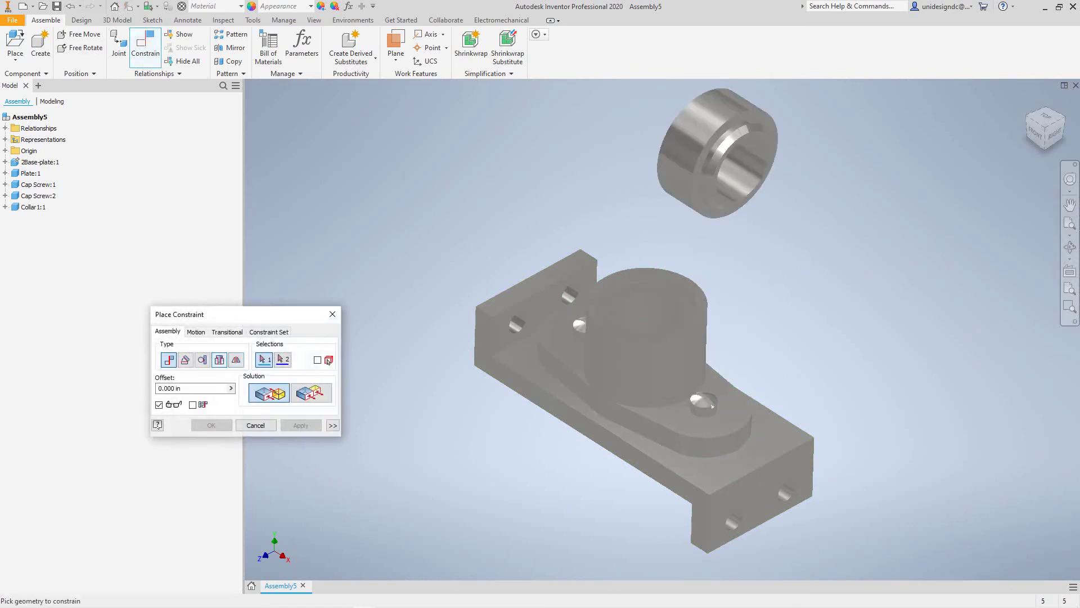
{"action": "left_click", "coordinate": [219, 360]}
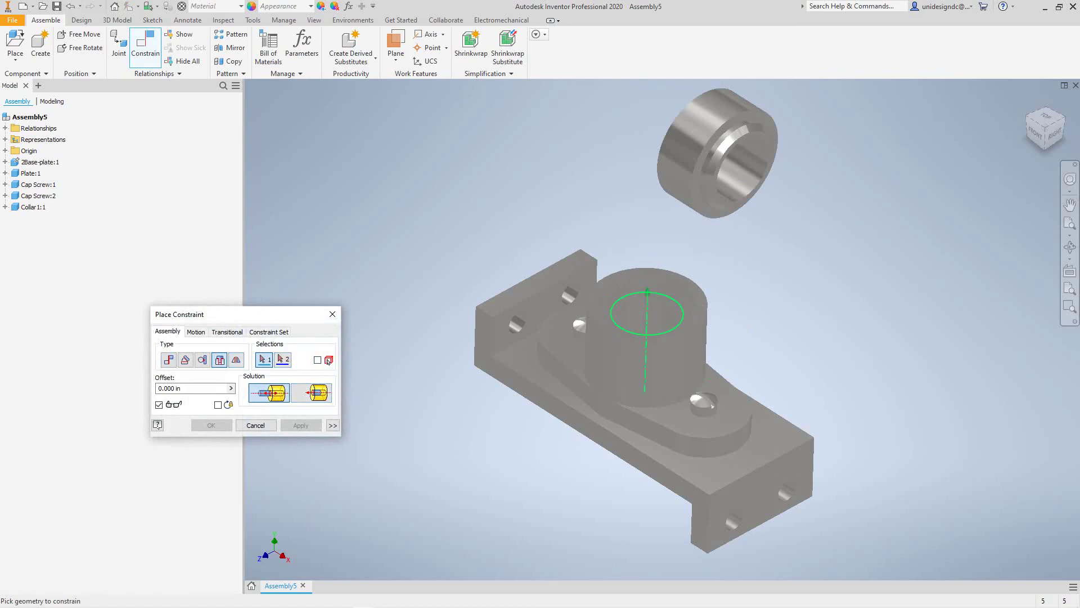
{"action": "left_click", "coordinate": [664, 287]}
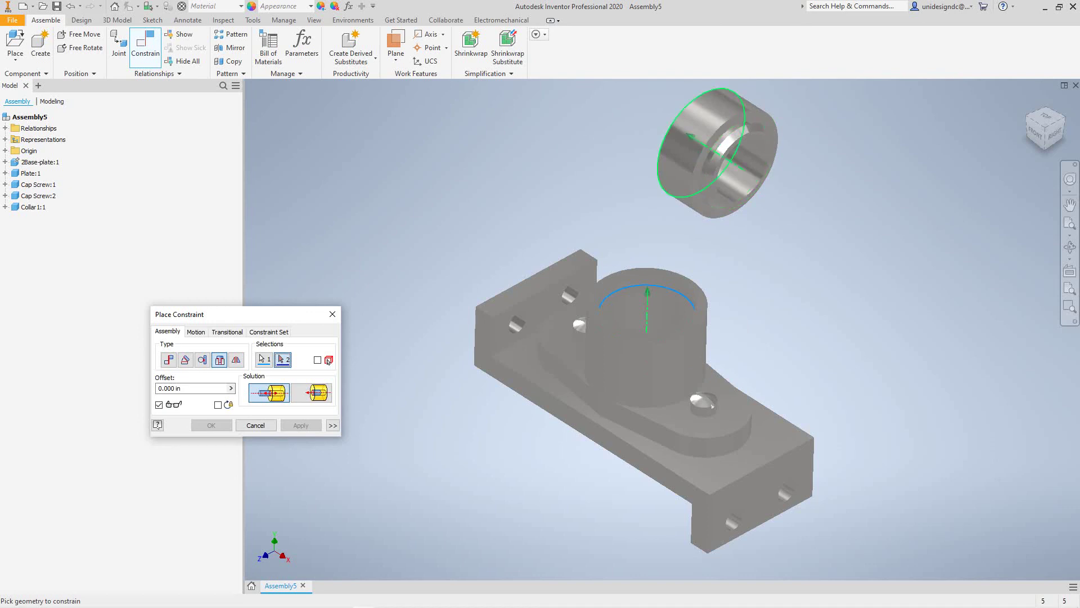
{"action": "left_click", "coordinate": [692, 176]}
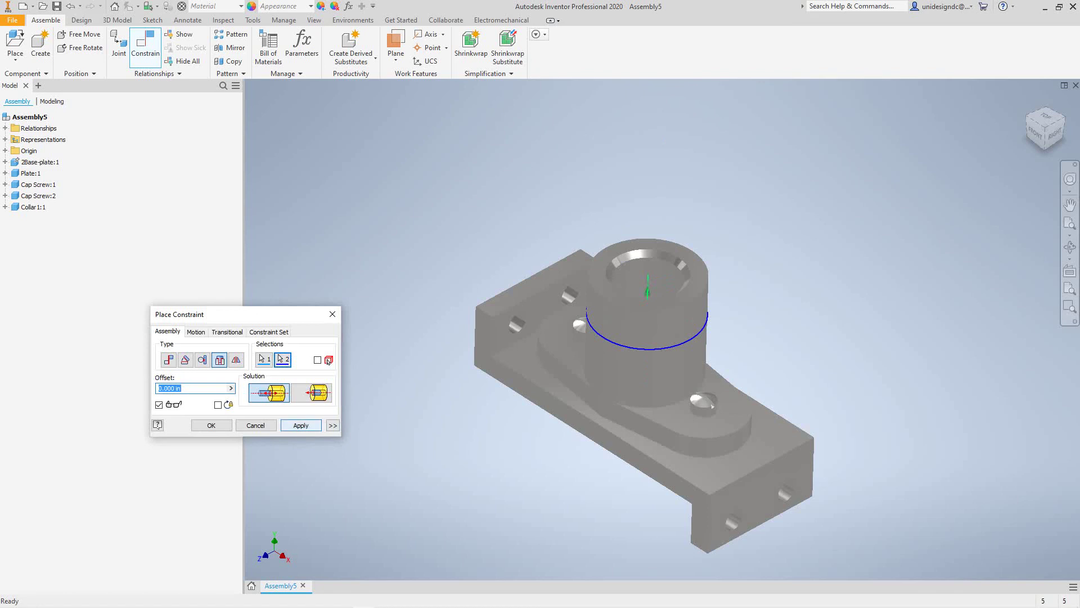
{"action": "left_click", "coordinate": [301, 425]}
{"action": "scroll", "coordinate": [520, 376], "scroll_direction": "down", "scroll_amount": 5}
{"action": "scroll", "coordinate": [522, 376], "scroll_direction": "up", "scroll_amount": 7}
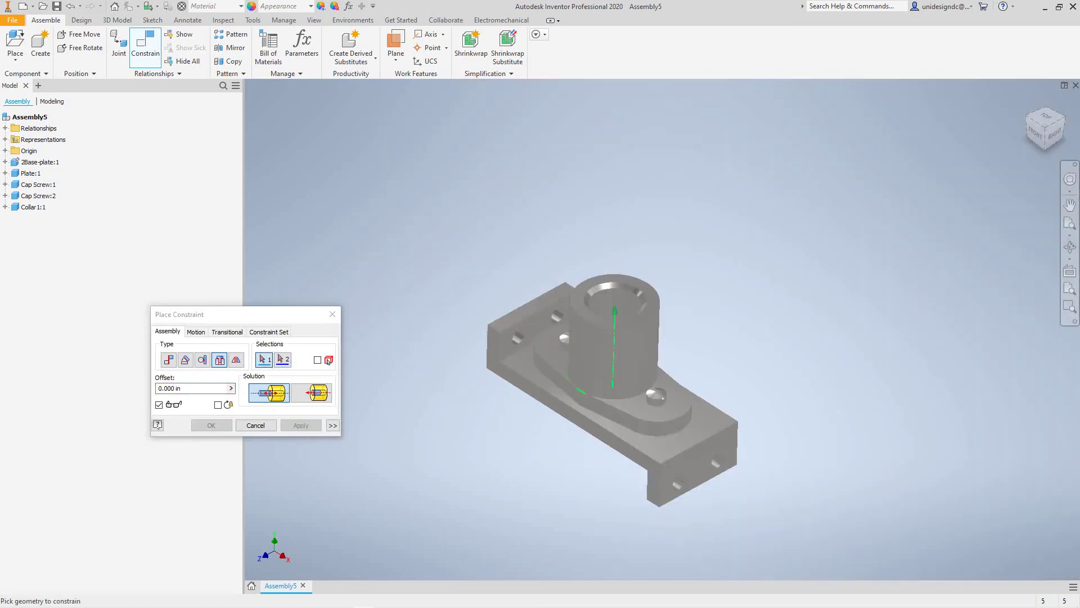
{"action": "middle_click_drag", "start_coordinate": [563, 393], "coordinate": [530, 342]}
{"action": "scroll", "coordinate": [530, 342], "scroll_direction": "up", "scroll_amount": 3}
{"action": "scroll", "coordinate": [531, 342], "scroll_direction": "down", "scroll_amount": 4}
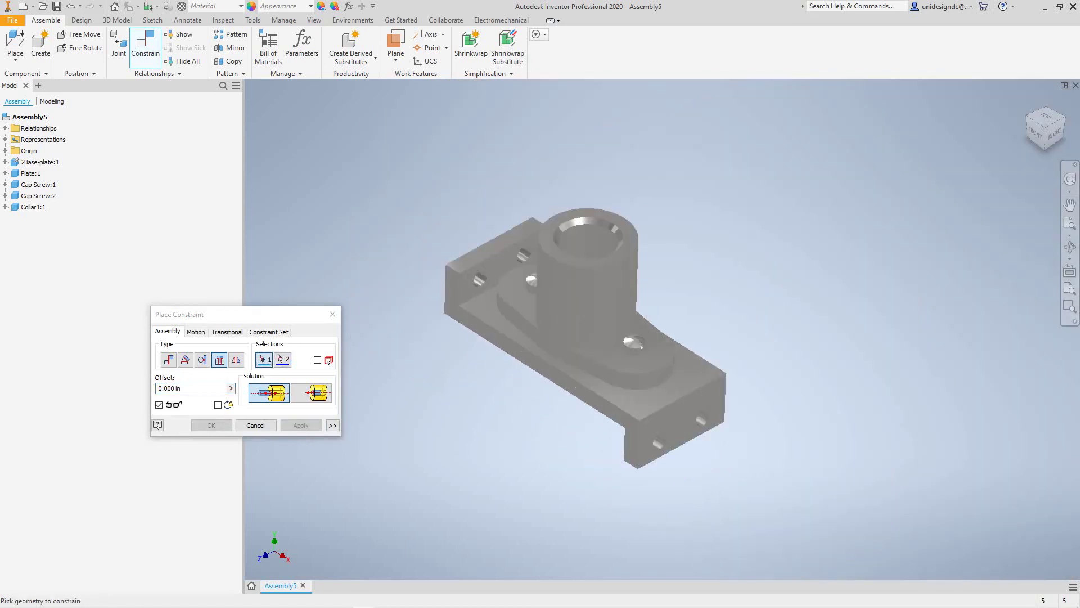